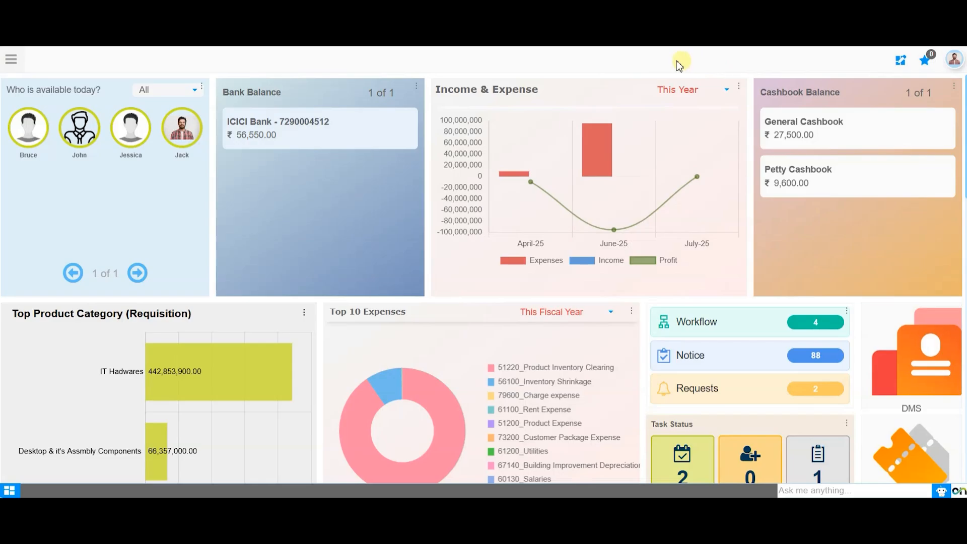
# Enable the organizations filter in the user profile settings and apply the change.
pyautogui.click(954, 59)
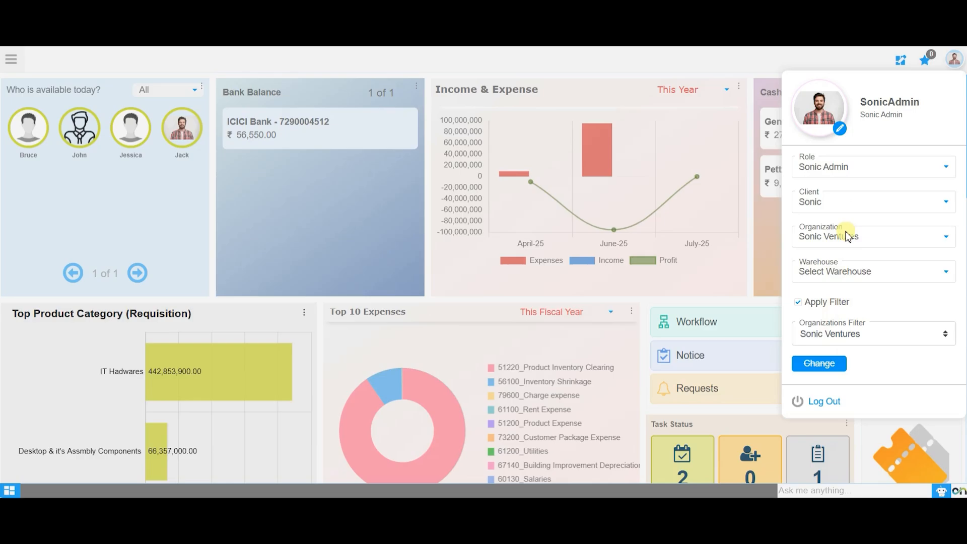
pyautogui.click(798, 303)
pyautogui.click(826, 368)
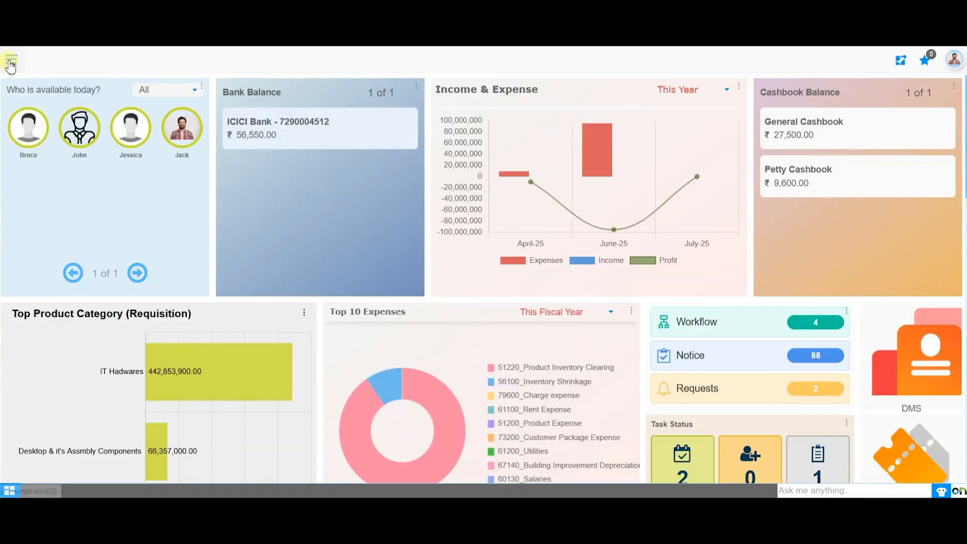
# Search the main menu for Period Control and open it.
pyautogui.click(10, 60)
pyautogui.click(65, 89)
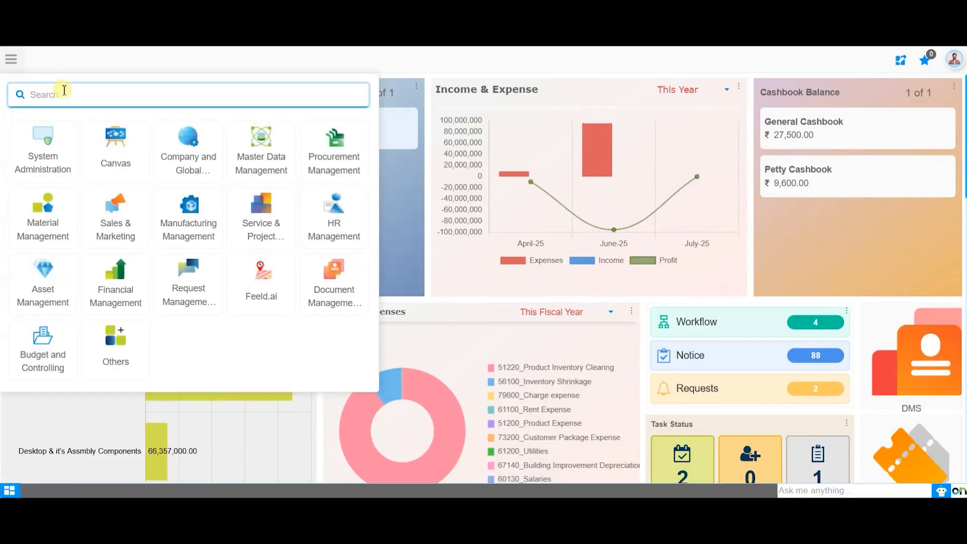
pyautogui.write('Period Control')
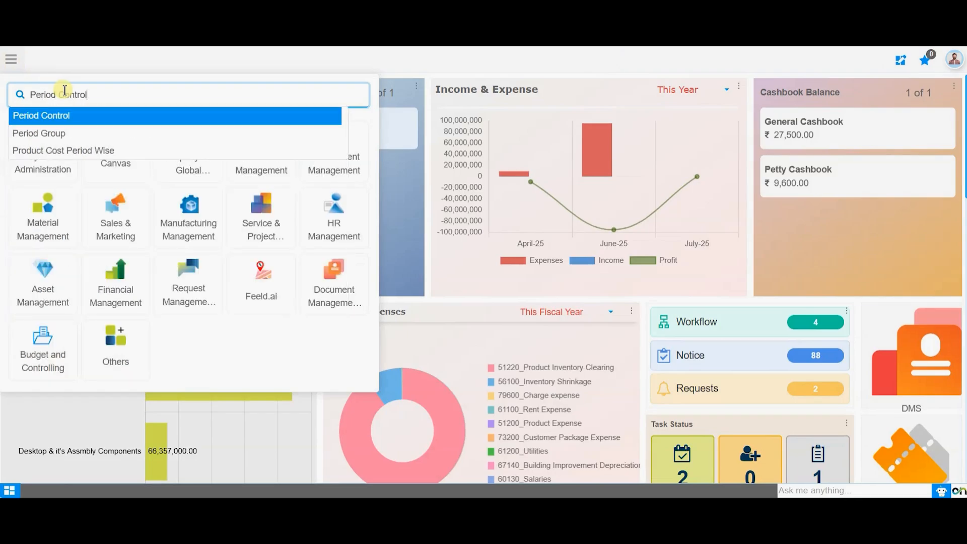
pyautogui.press('Return')
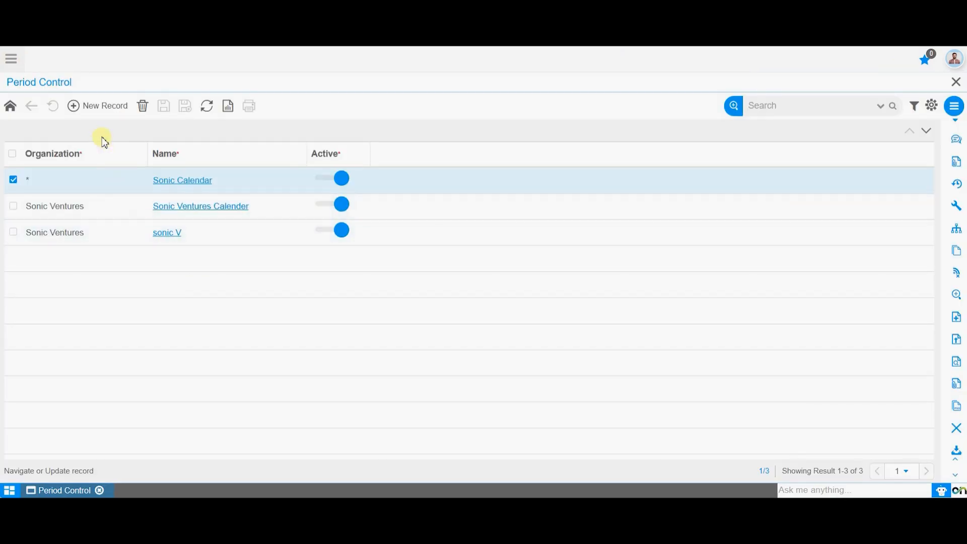
# Create a new calendar record named Sonic Company Calendar.
pyautogui.click(115, 107)
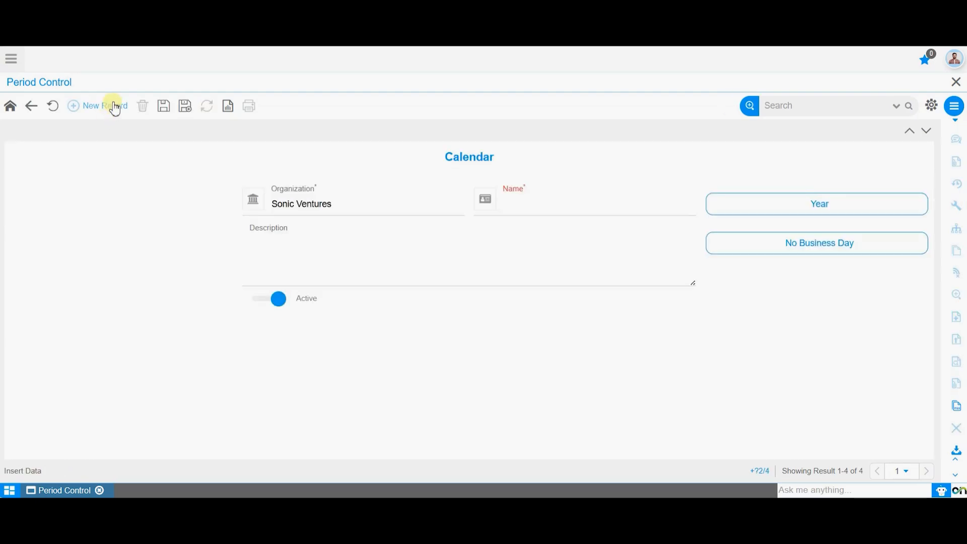
pyautogui.click(554, 199)
pyautogui.click(524, 208)
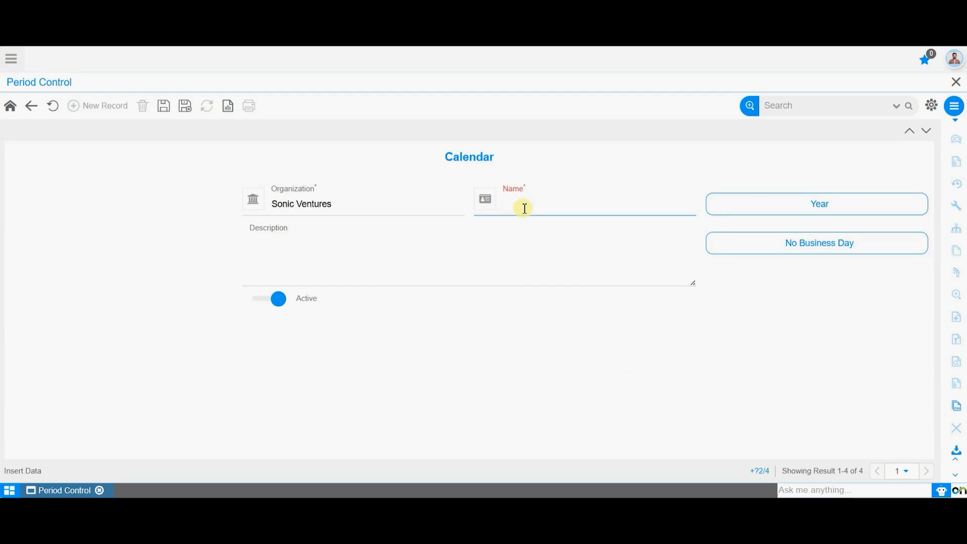
pyautogui.click(524, 205)
pyautogui.write('Sonic')
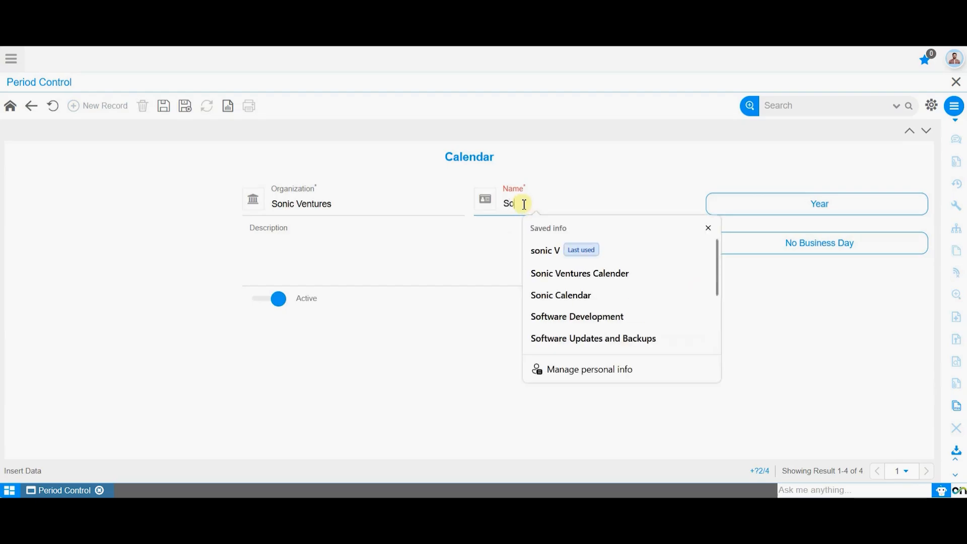
pyautogui.write(' Comp')
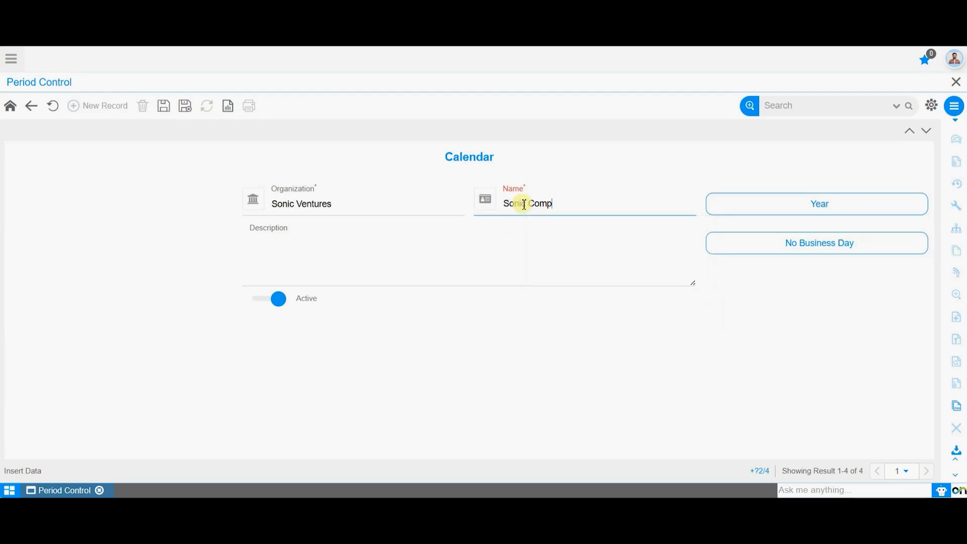
pyautogui.write('any Calender')
# Enter the description "Sonic Calendar for the year 2025" and save the calendar.
pyautogui.click(430, 248)
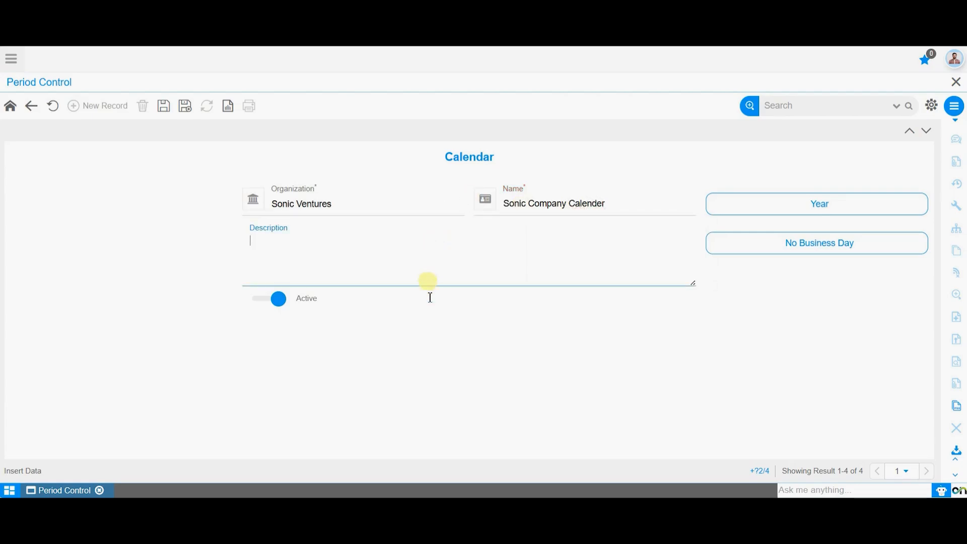
pyautogui.write('Sonic Calender for the year 2025')
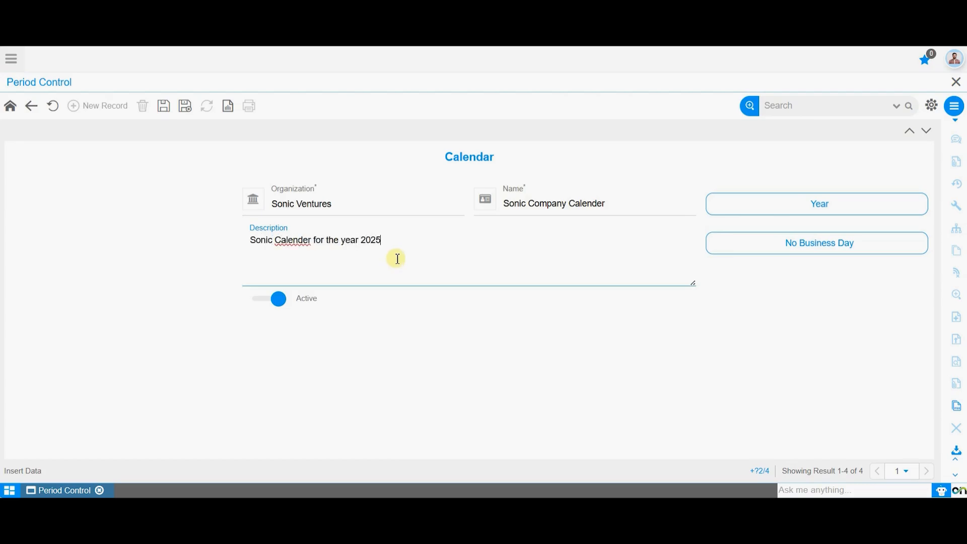
pyautogui.click(397, 360)
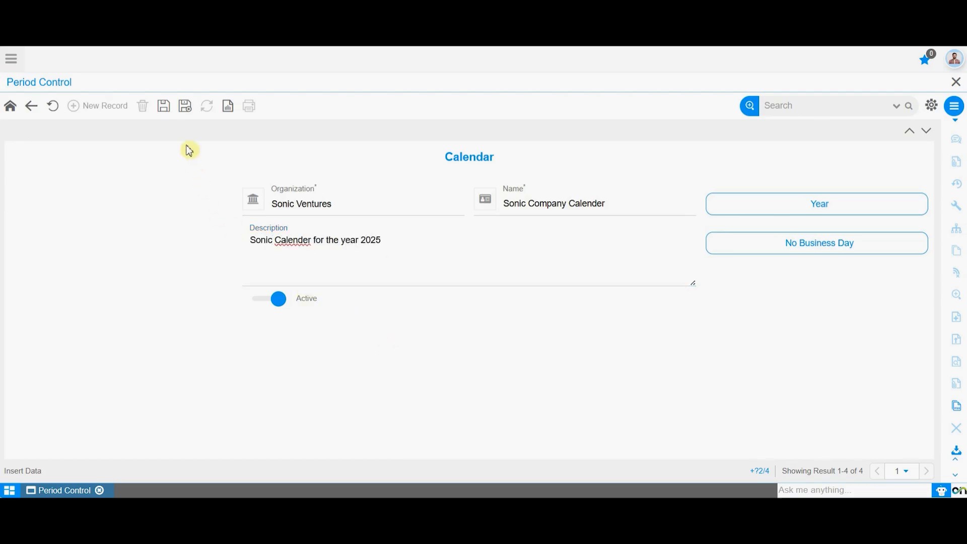
pyautogui.click(164, 106)
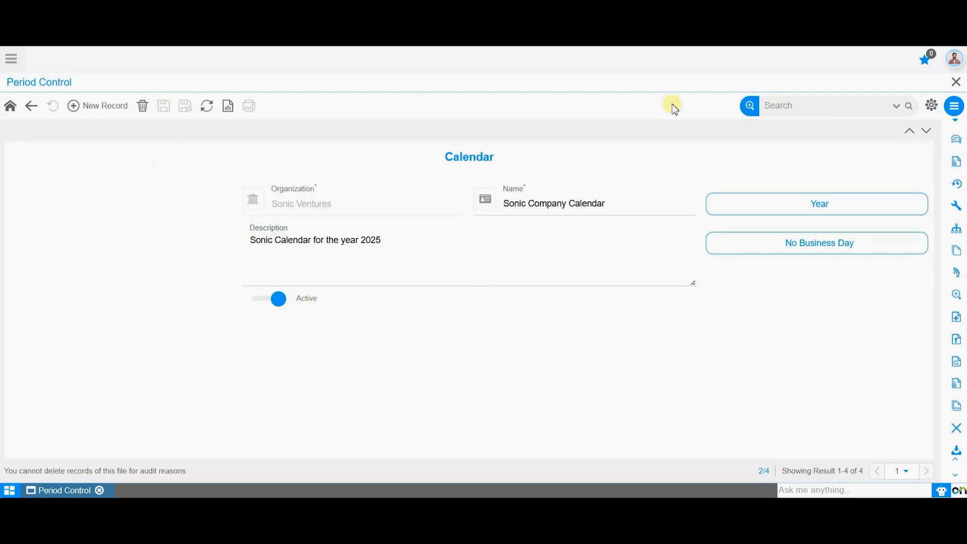
# Add a new year record to the calendar with calendar year 2025.
pyautogui.click(853, 204)
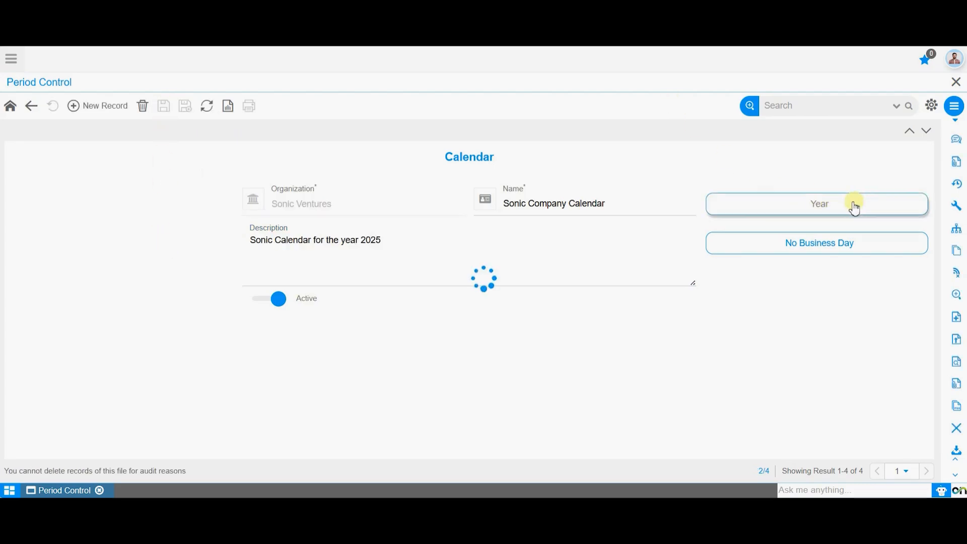
pyautogui.click(108, 115)
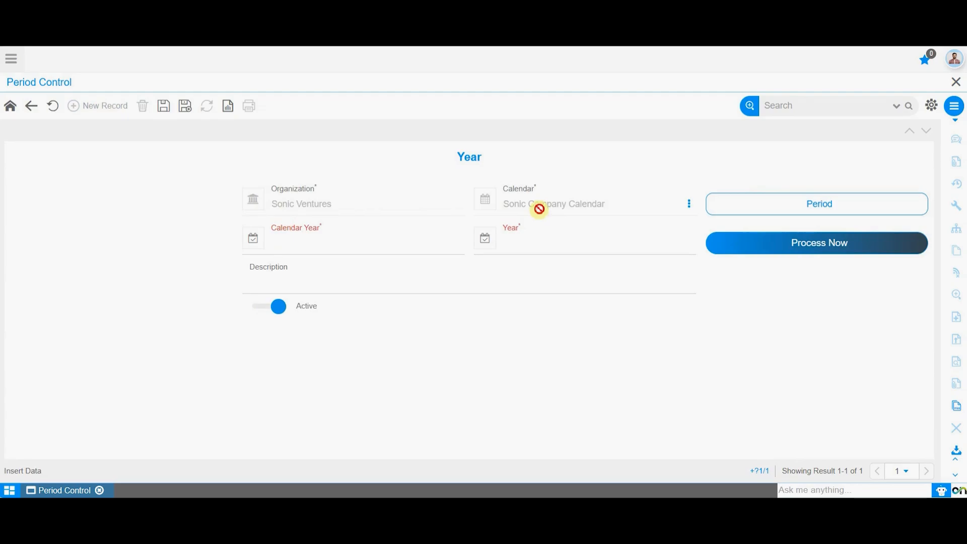
pyautogui.click(368, 252)
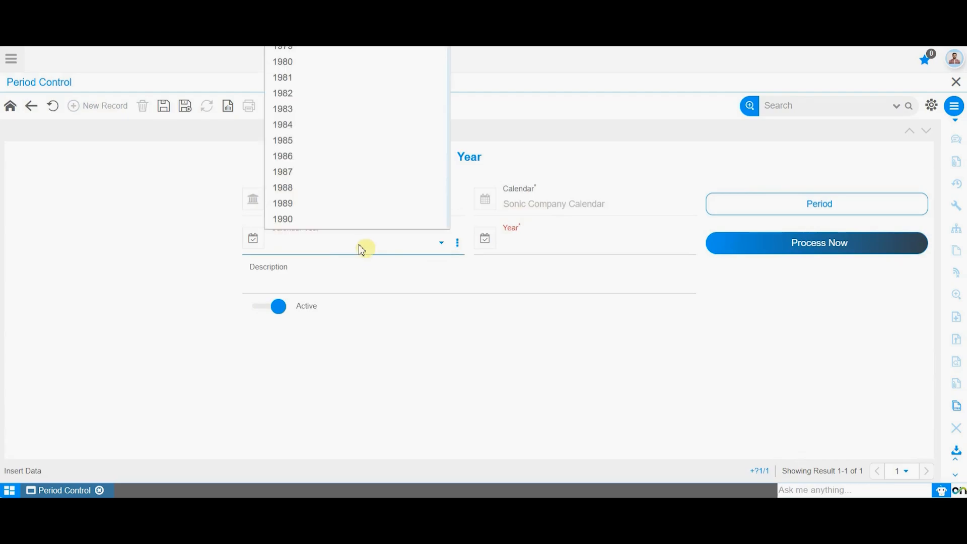
pyautogui.scroll(-15, 347, 172)
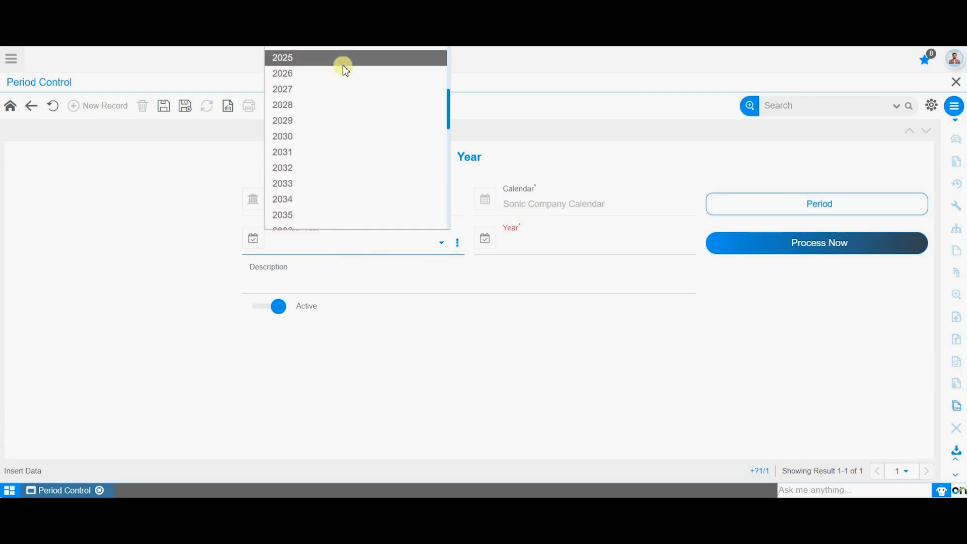
pyautogui.click(344, 65)
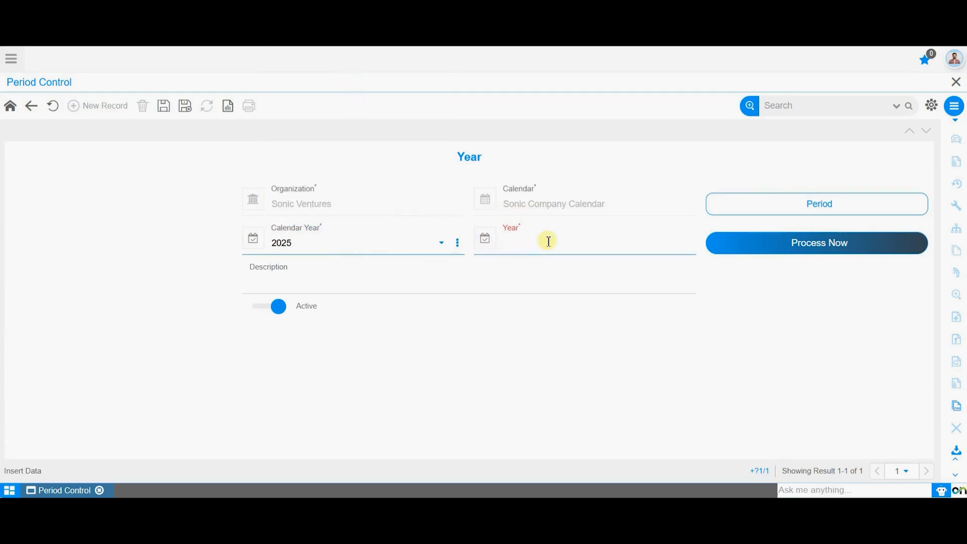
# Set the year to 2025-26 and save the year record.
pyautogui.click(524, 248)
pyautogui.press('Num_Lock')
pyautogui.write('2025-26')
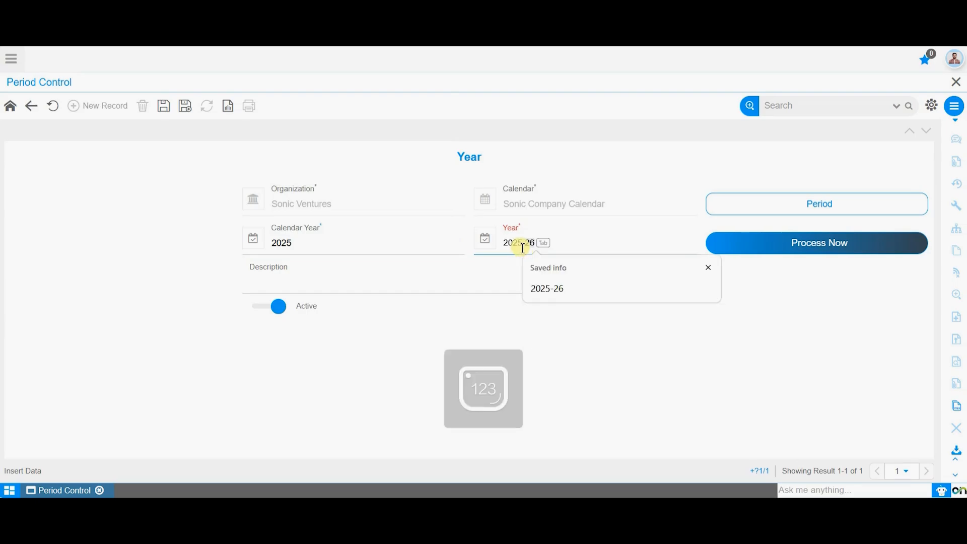
pyautogui.click(385, 270)
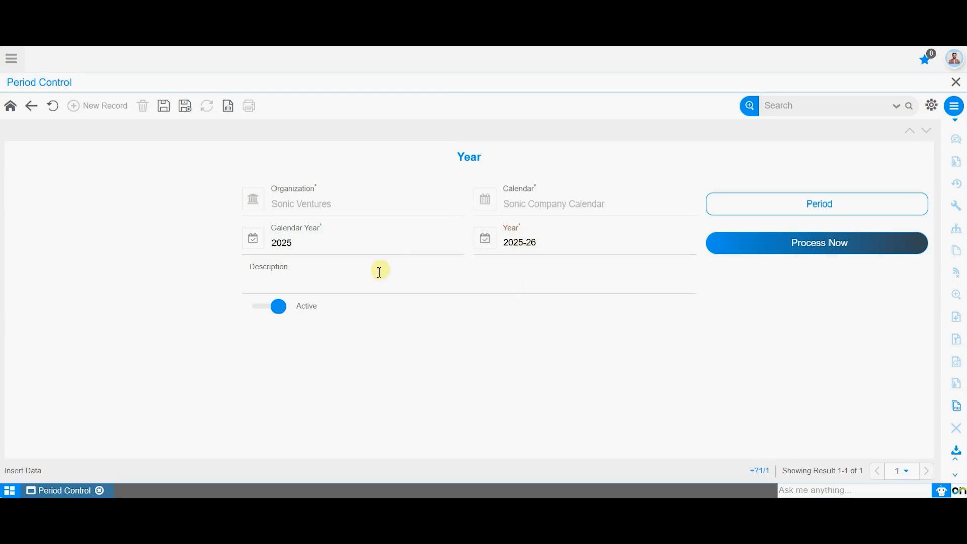
pyautogui.click(373, 274)
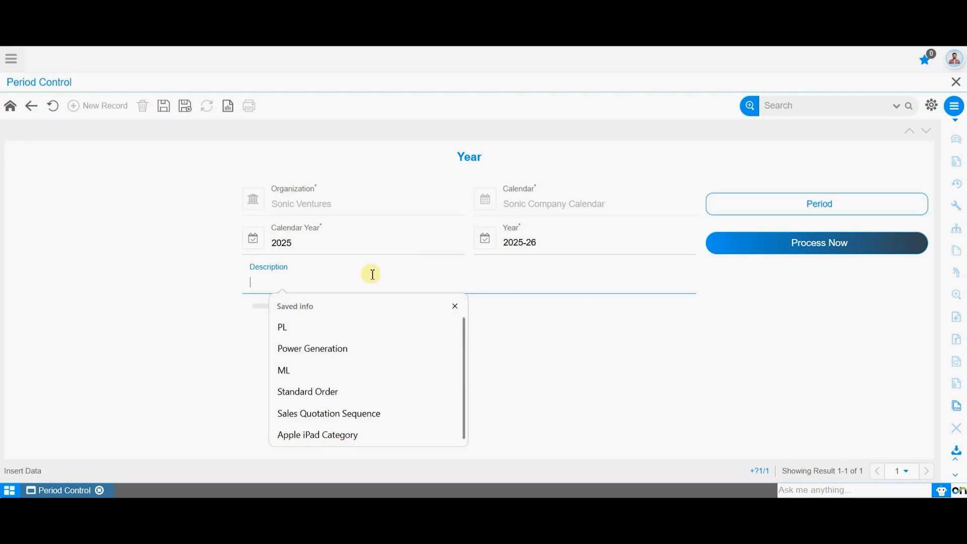
pyautogui.click(201, 270)
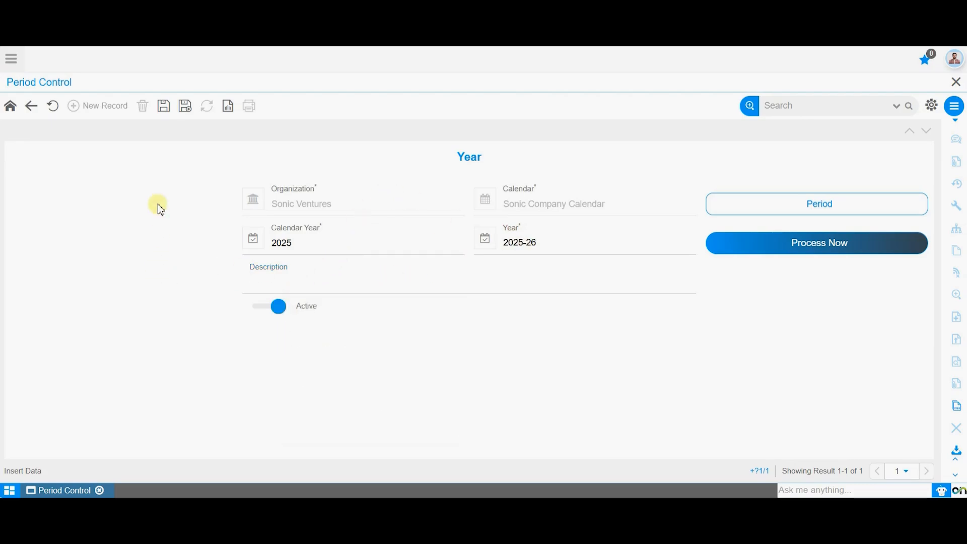
pyautogui.click(164, 108)
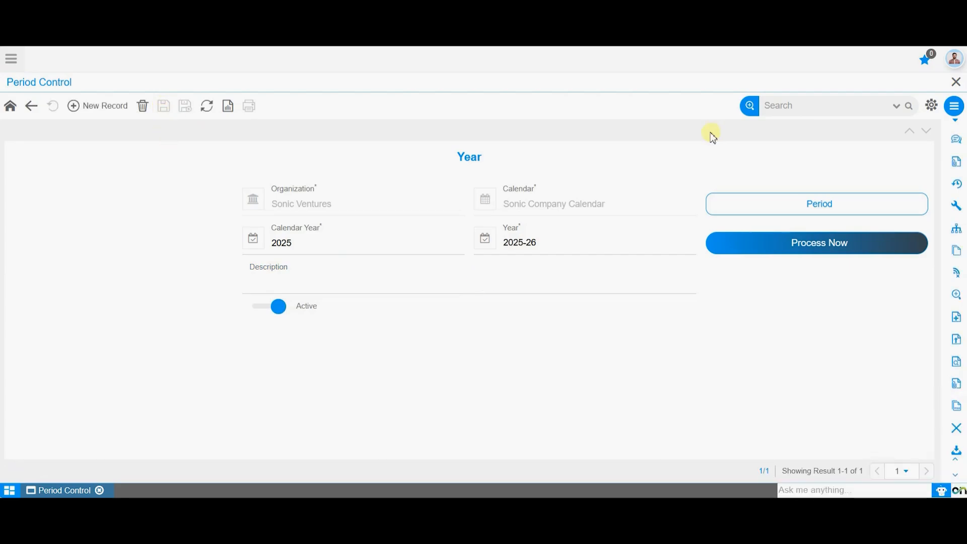
# Generate the year's periods with Process Now, choosing April as the starting month.
pyautogui.click(842, 205)
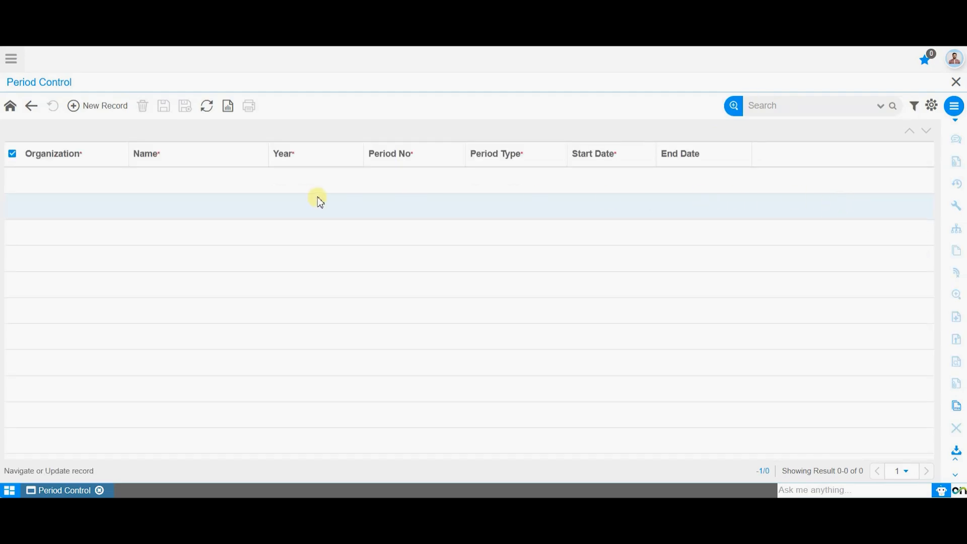
pyautogui.click(33, 108)
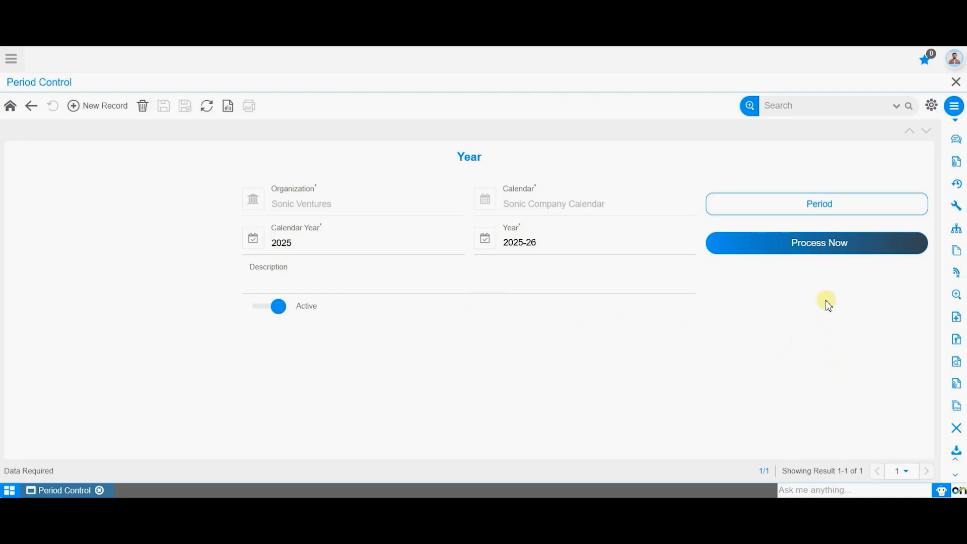
pyautogui.click(830, 247)
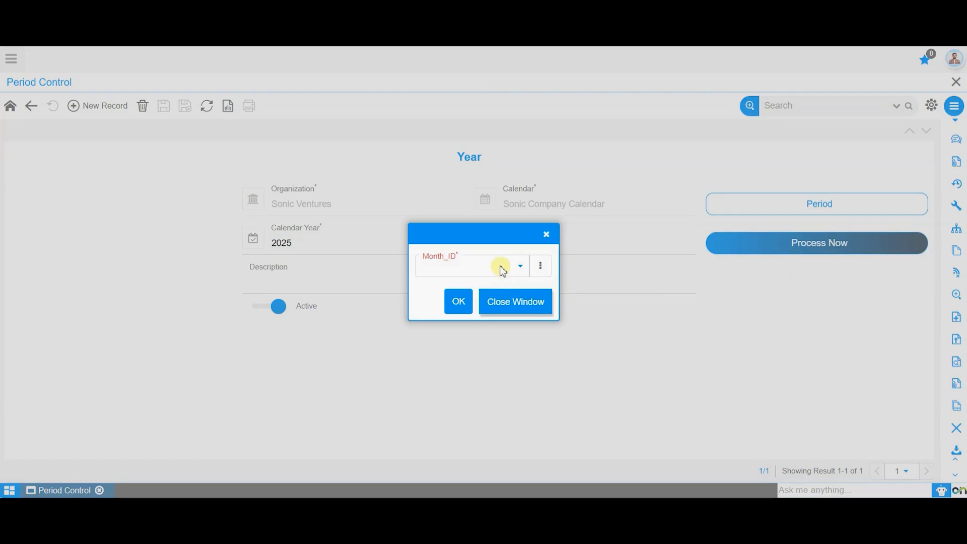
pyautogui.click(502, 271)
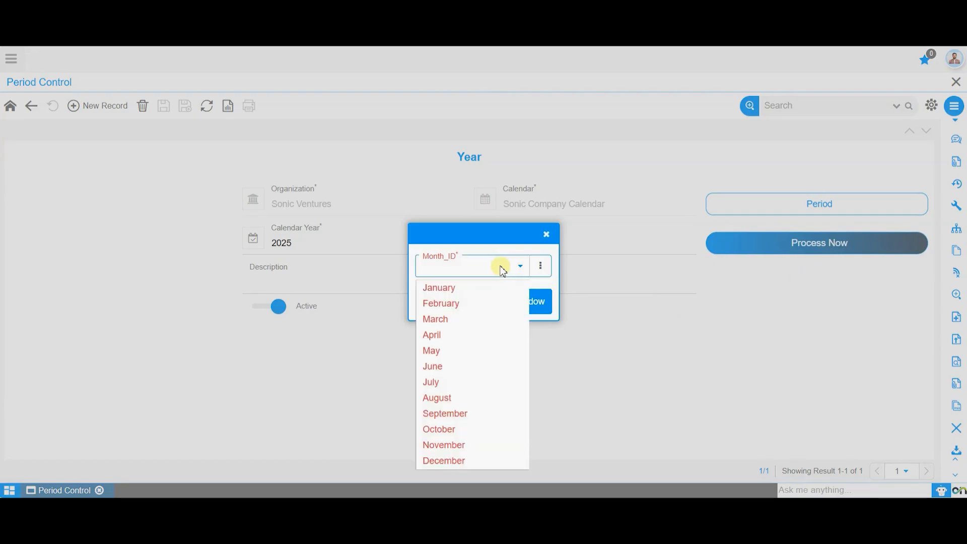
pyautogui.click(492, 335)
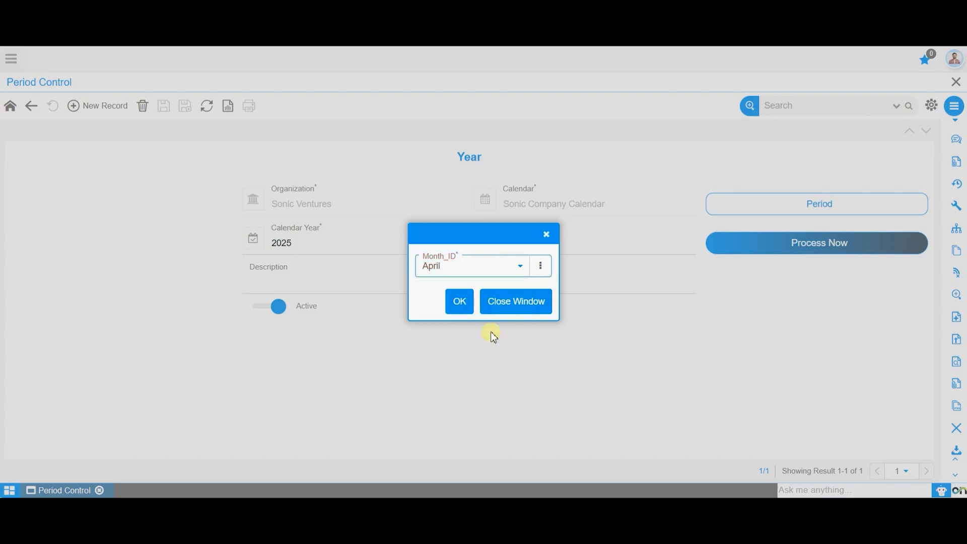
pyautogui.click(493, 272)
pyautogui.click(492, 383)
pyautogui.click(487, 274)
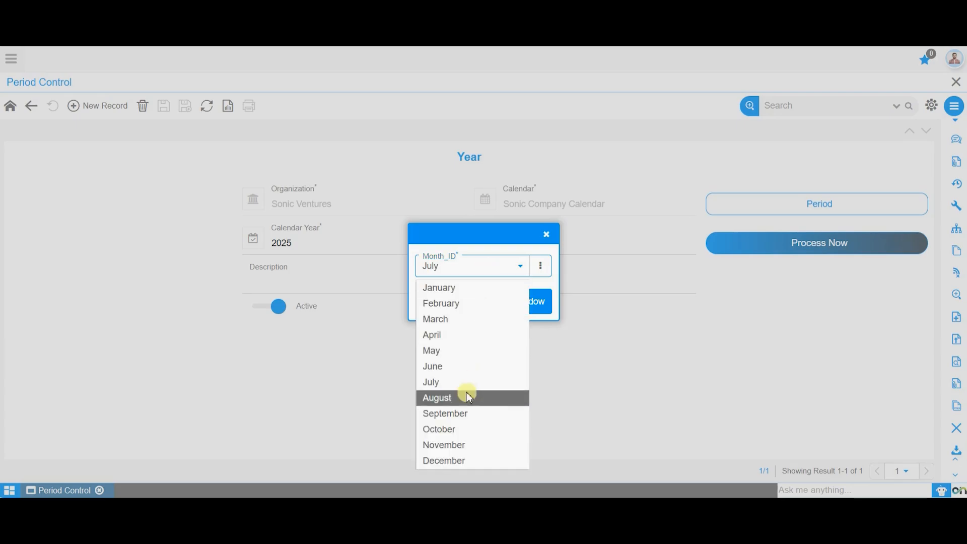
pyautogui.click(467, 345)
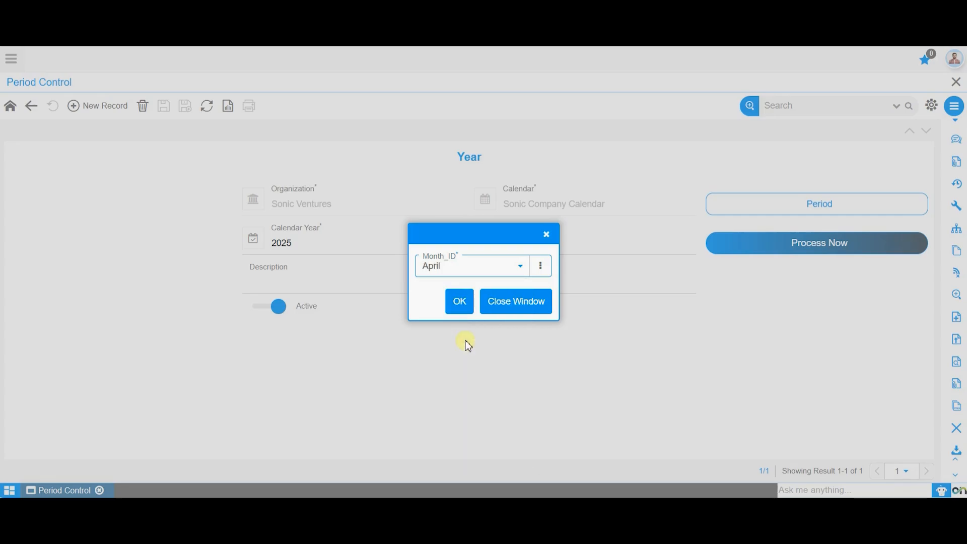
pyautogui.click(458, 305)
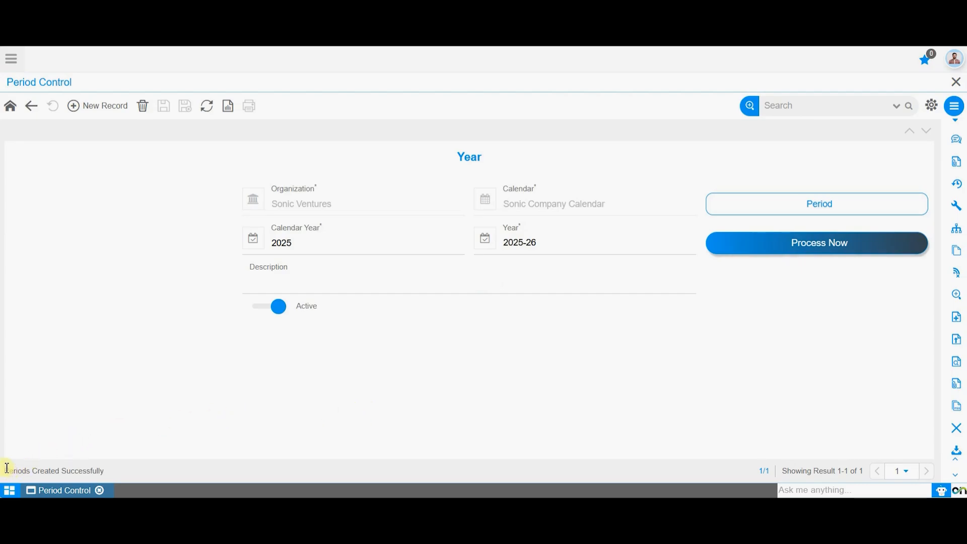
# Open the year's period list and review the generated monthly periods.
pyautogui.moveTo(7, 471); pyautogui.dragTo(111, 475)
pyautogui.click(238, 385)
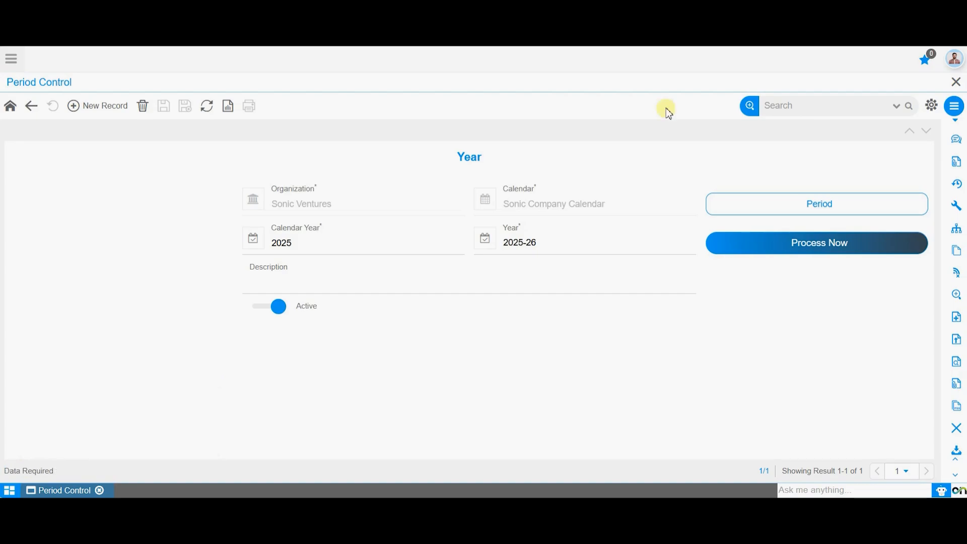
pyautogui.click(849, 204)
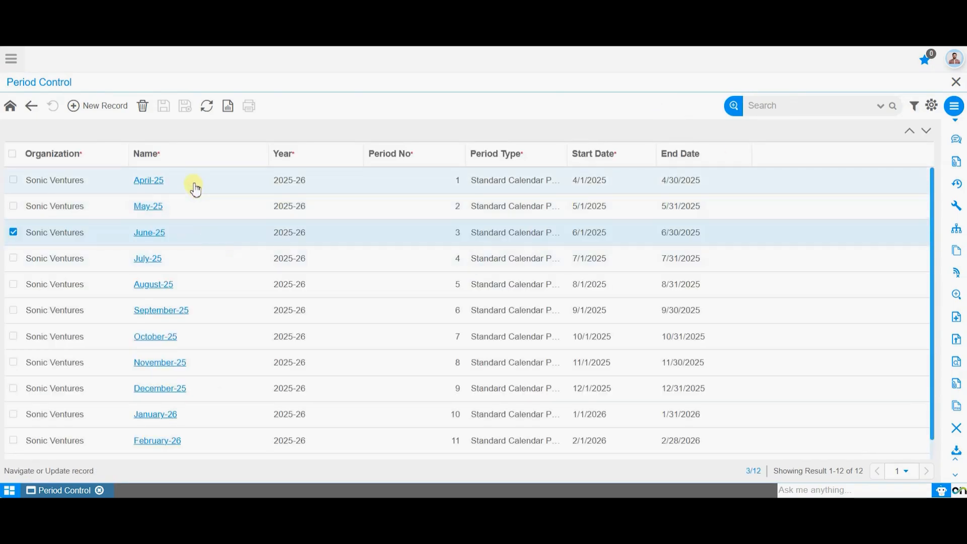
pyautogui.scroll(-1, 177, 326)
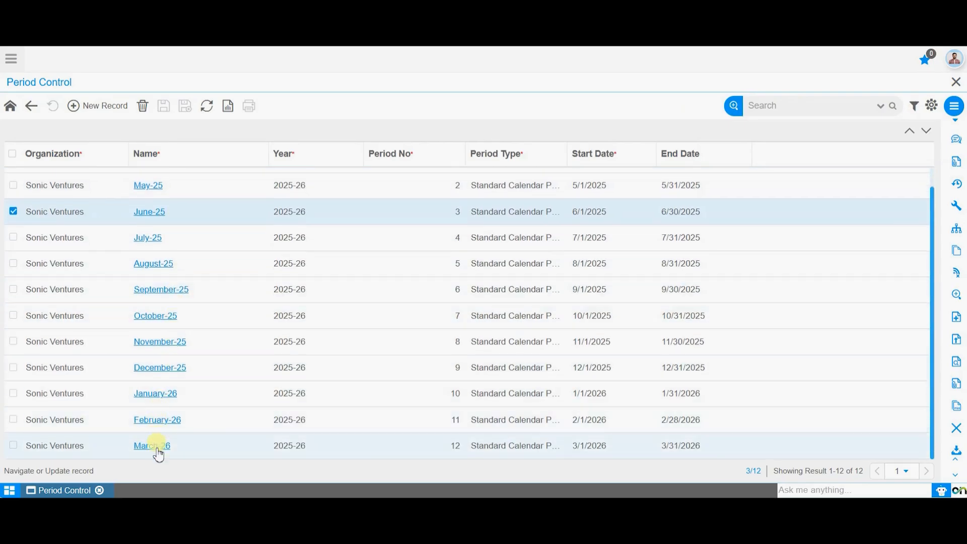
pyautogui.scroll(1, 371, 375)
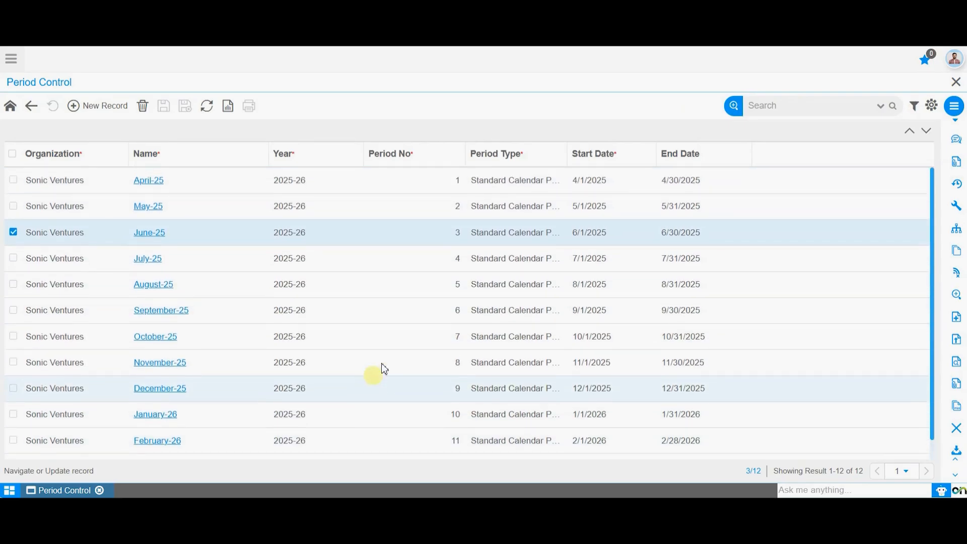
# Open the June-25 period's period control records and review the listed document base types.
pyautogui.click(159, 236)
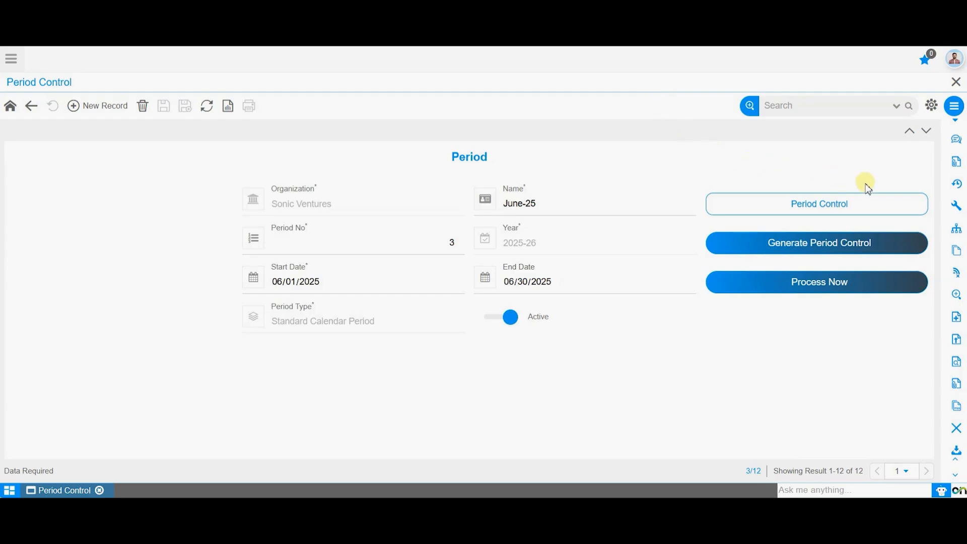
pyautogui.click(863, 207)
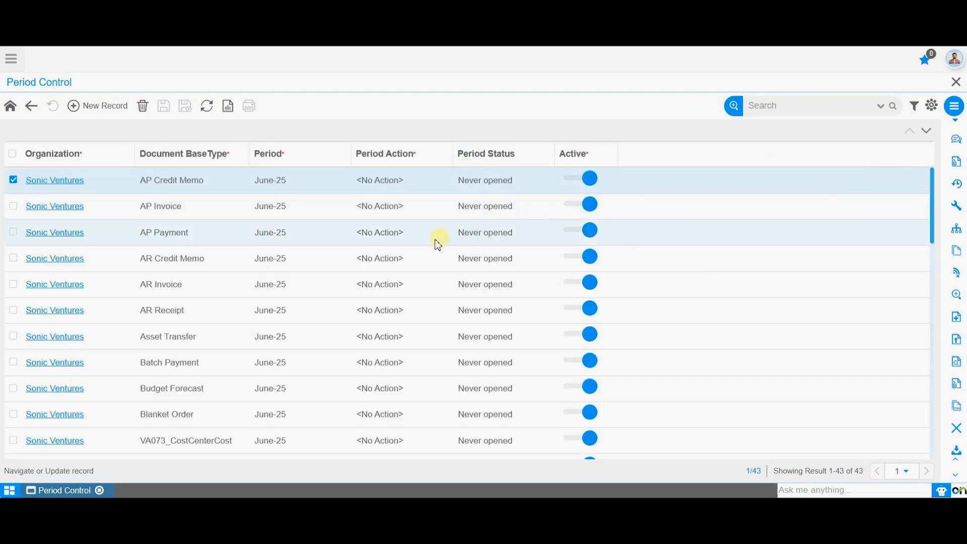
pyautogui.scroll(-10, 421, 265)
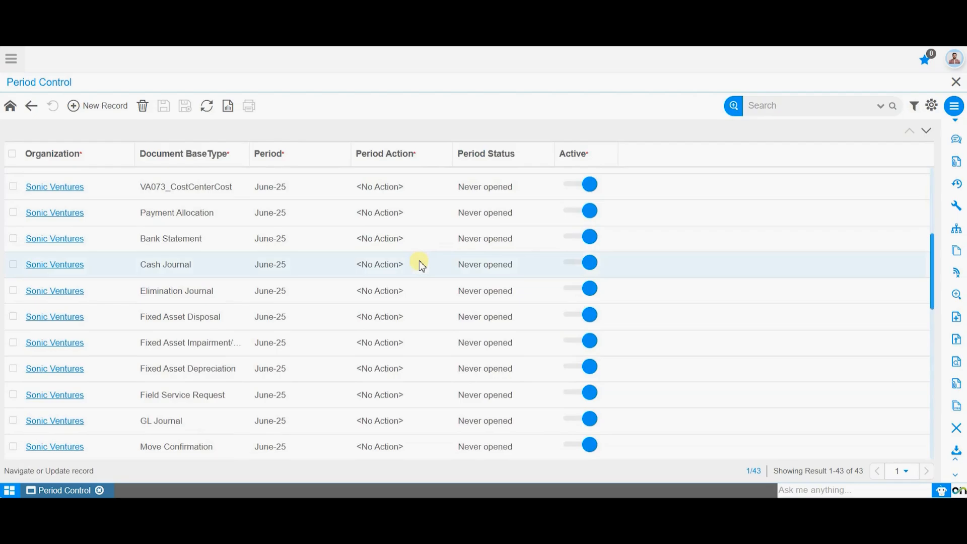
pyautogui.scroll(-3, 421, 266)
pyautogui.scroll(10, 421, 265)
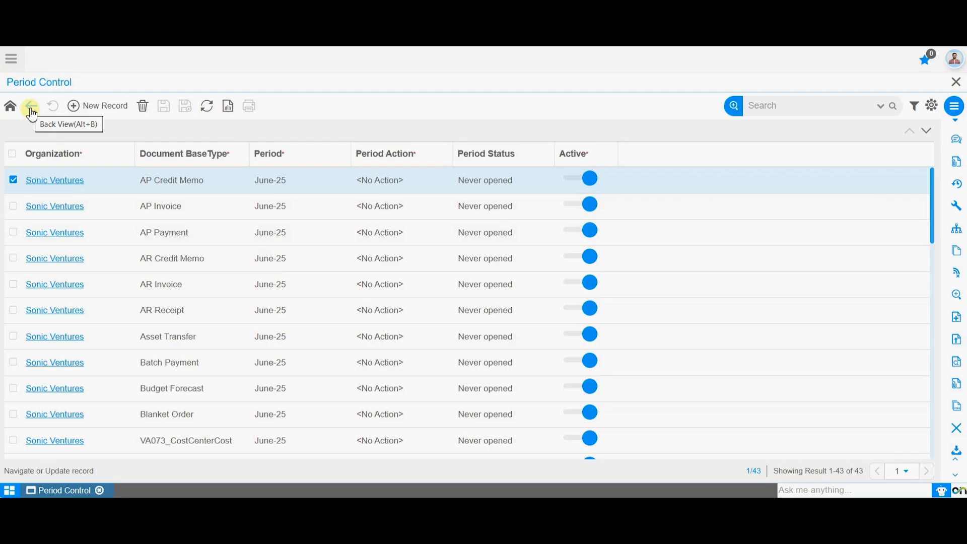
# Generate period control for the June-25 period and review the resulting document base type list.
pyautogui.click(31, 108)
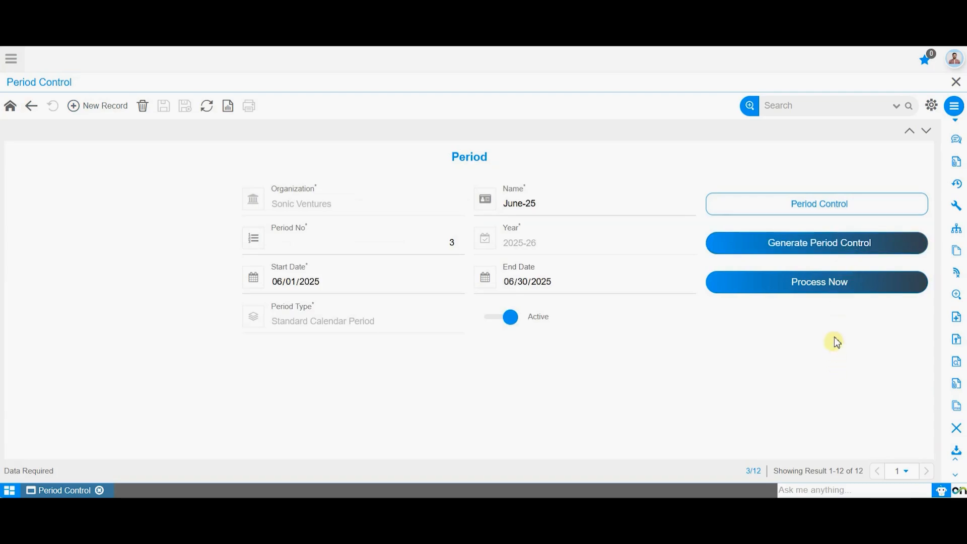
pyautogui.click(860, 243)
pyautogui.click(863, 202)
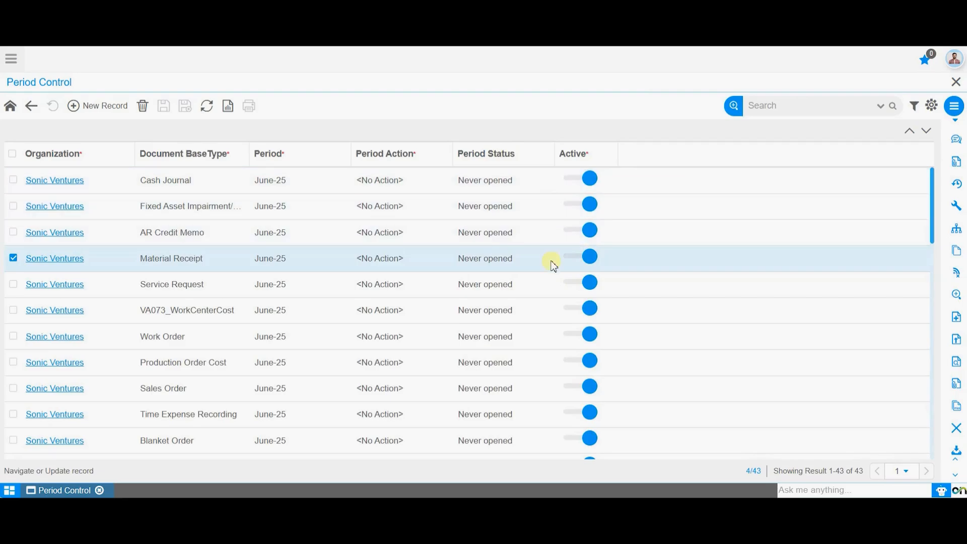
pyautogui.scroll(-5, 221, 408)
pyautogui.scroll(-3, 219, 403)
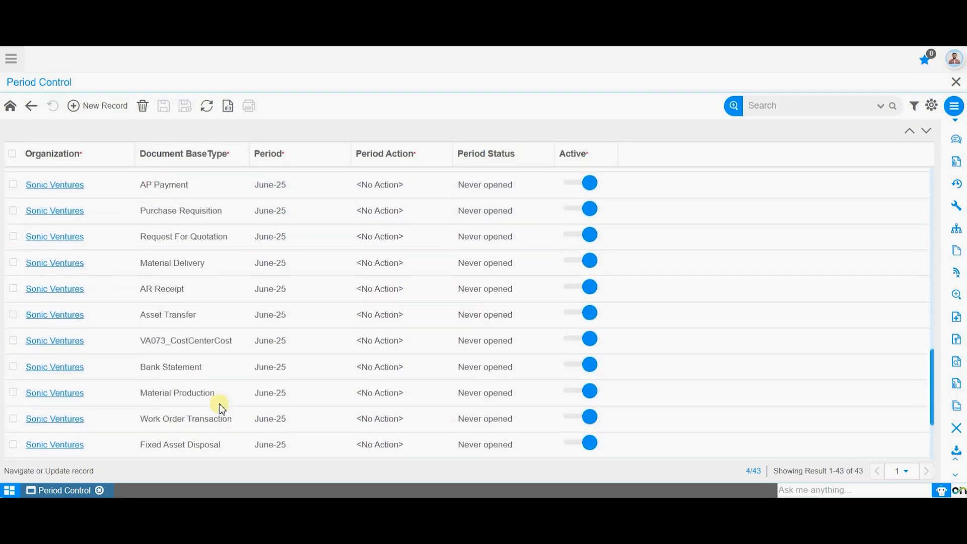
pyautogui.scroll(5, 219, 403)
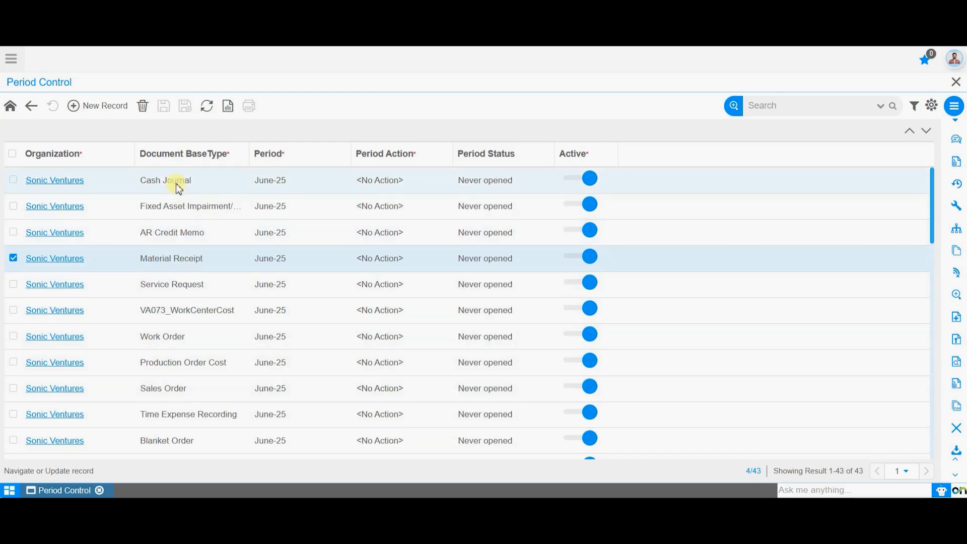
# Try to set the Material Receipt control's period action to Open Period and process it, then undo the change.
pyautogui.doubleClick(78, 267)
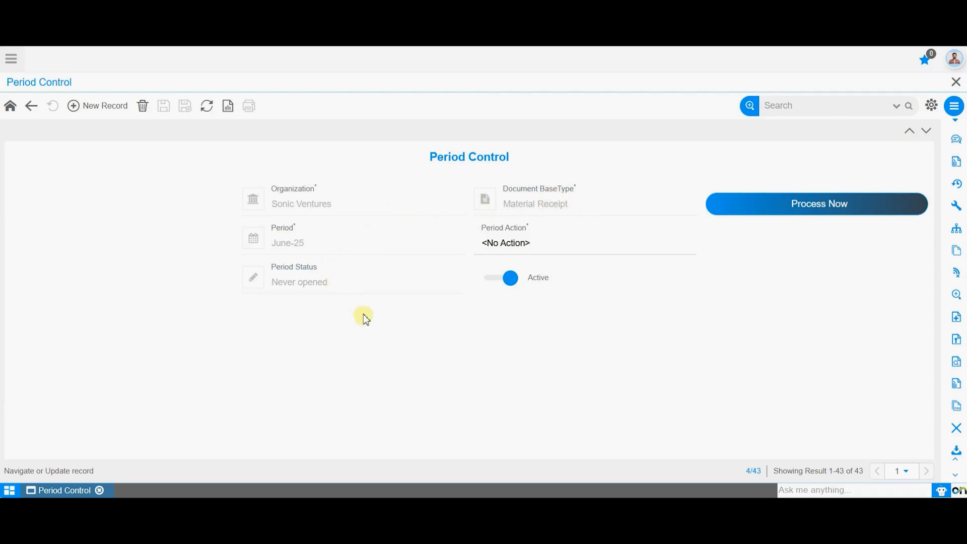
pyautogui.click(595, 250)
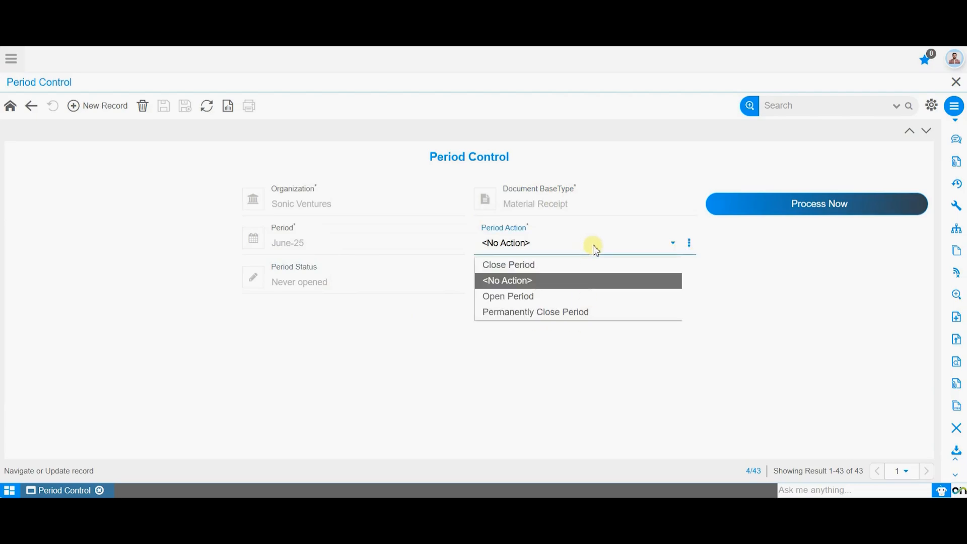
pyautogui.click(588, 296)
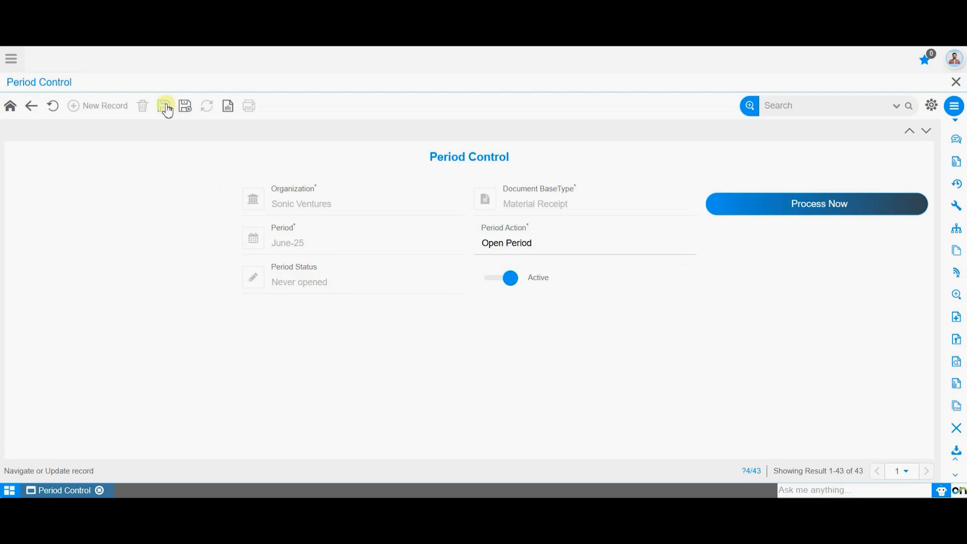
pyautogui.click(843, 211)
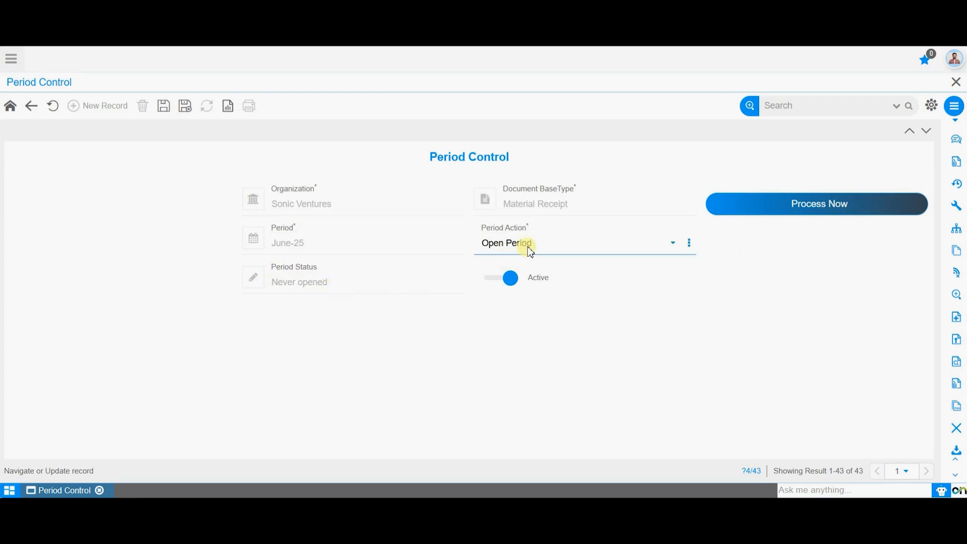
pyautogui.click(52, 106)
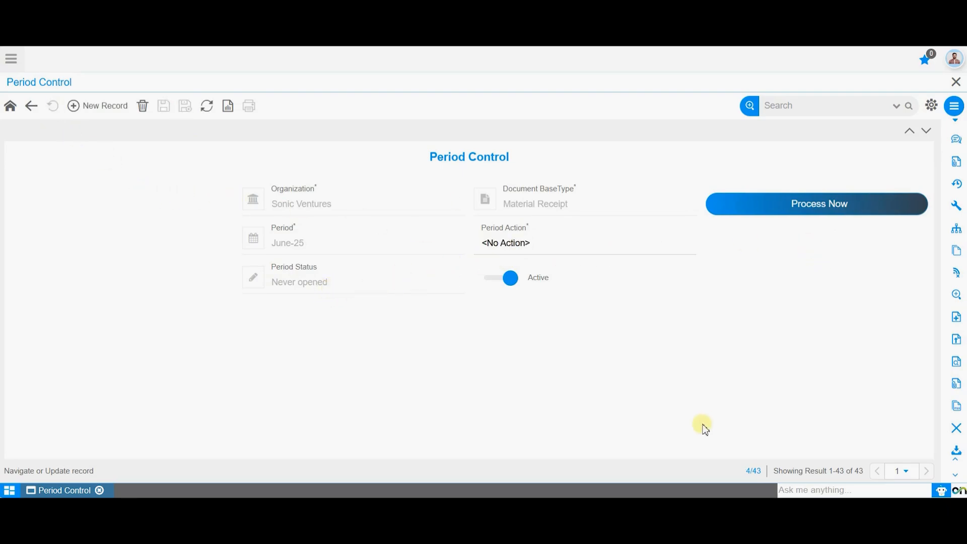
pyautogui.click(29, 112)
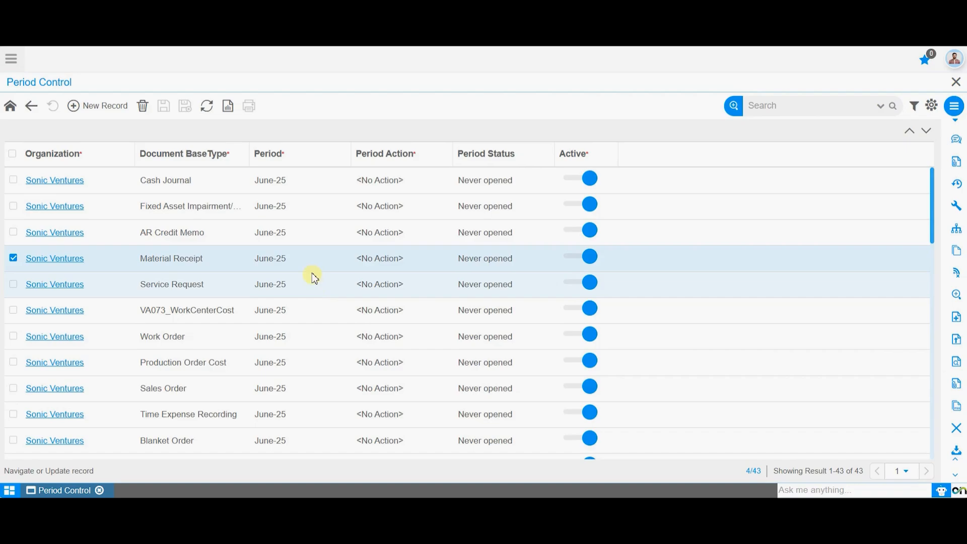
# Process the June-25 period for Sonic Ventures with Open Period as the period action for all document types.
pyautogui.click(32, 107)
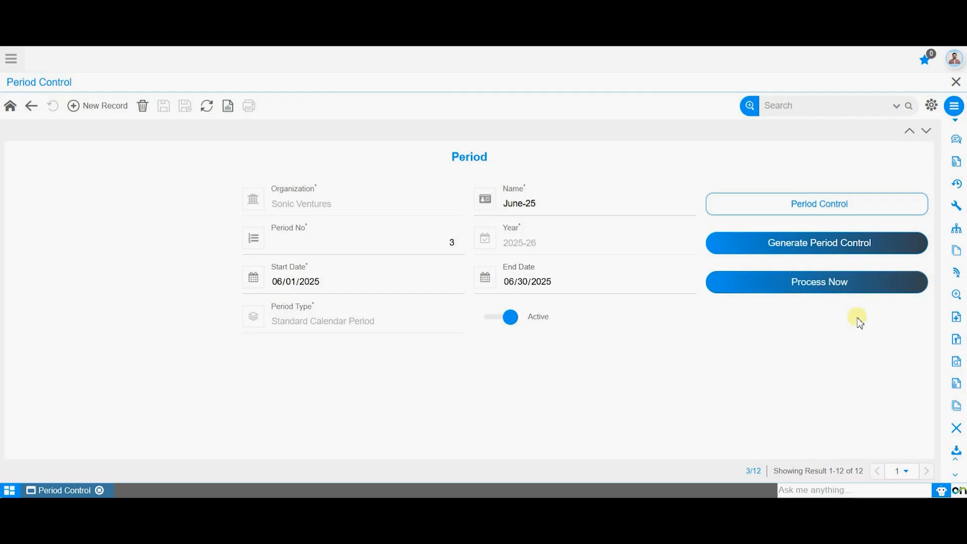
pyautogui.click(847, 284)
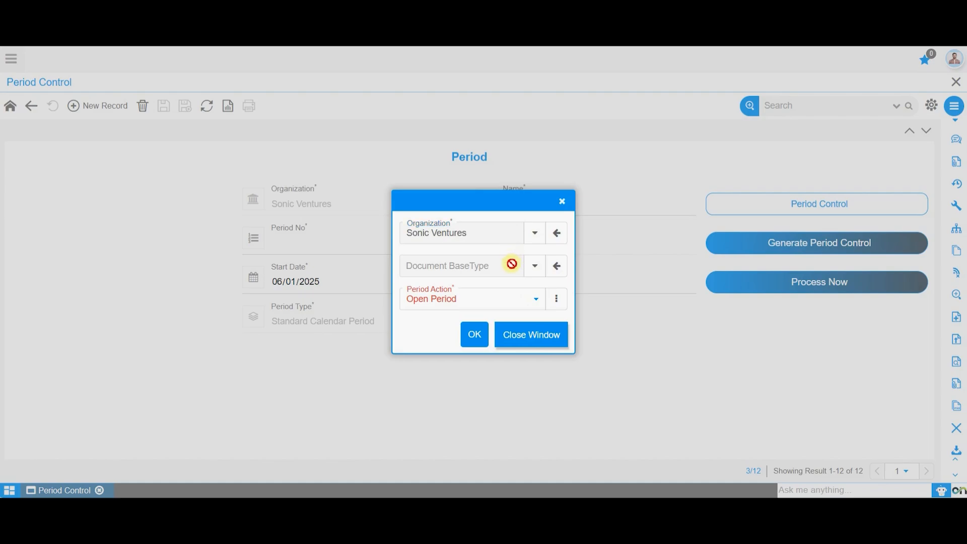
pyautogui.click(535, 266)
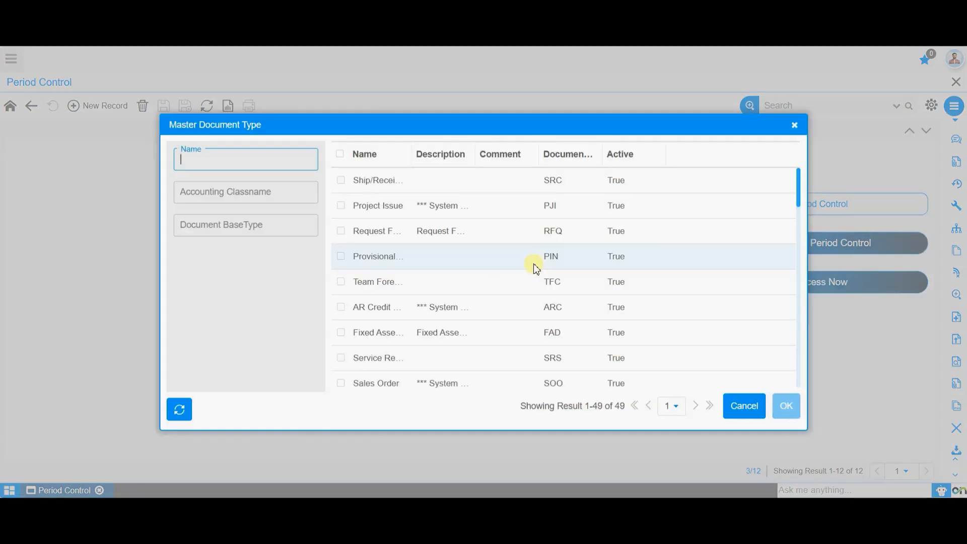
pyautogui.scroll(-10, 539, 325)
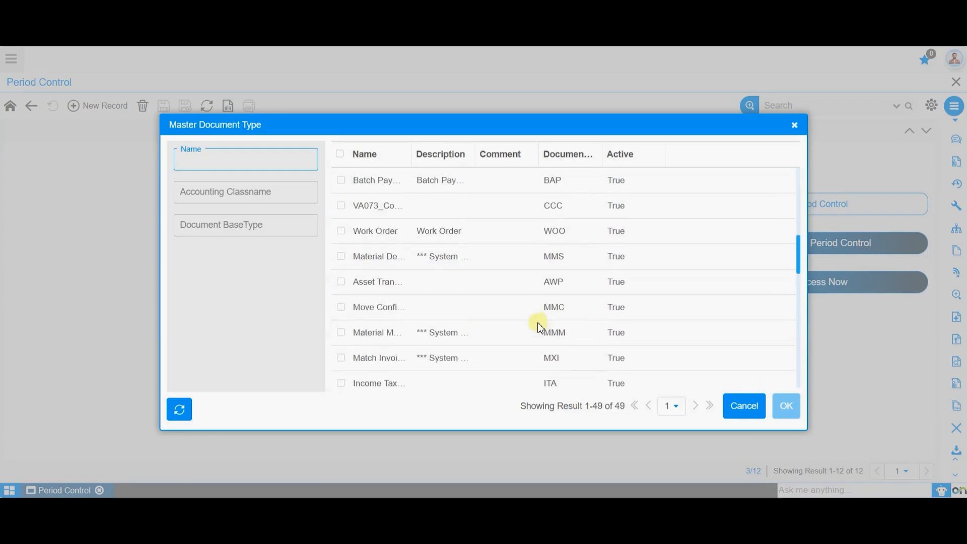
pyautogui.scroll(-5, 539, 328)
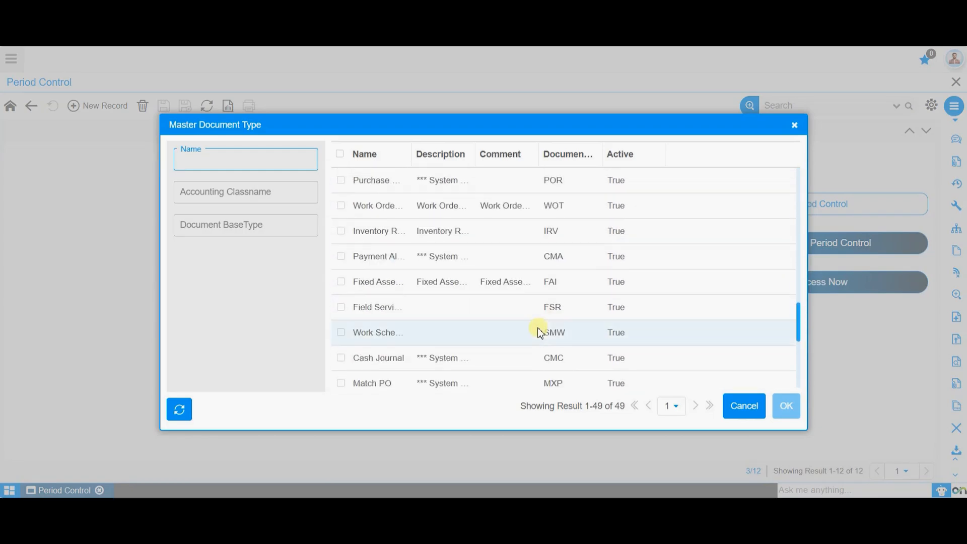
pyautogui.scroll(-6, 539, 330)
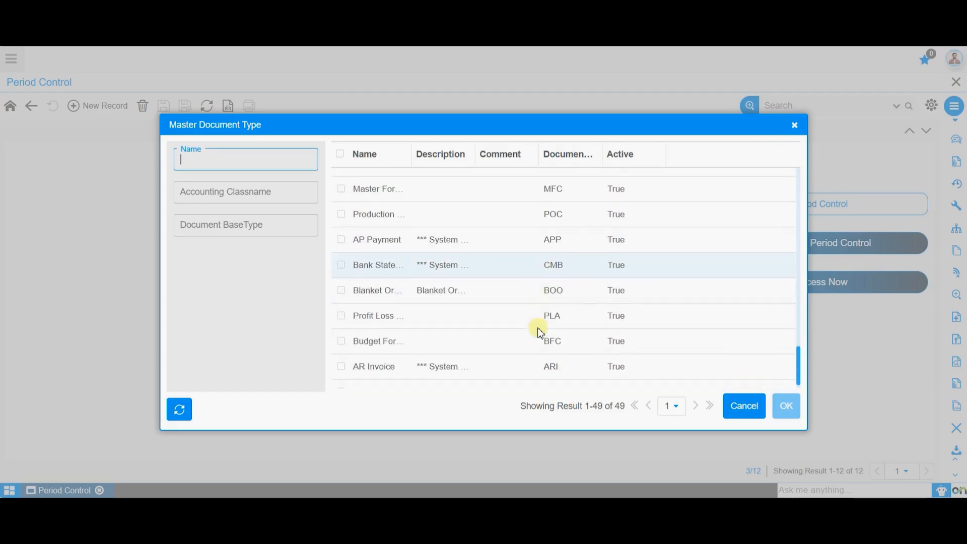
pyautogui.click(745, 405)
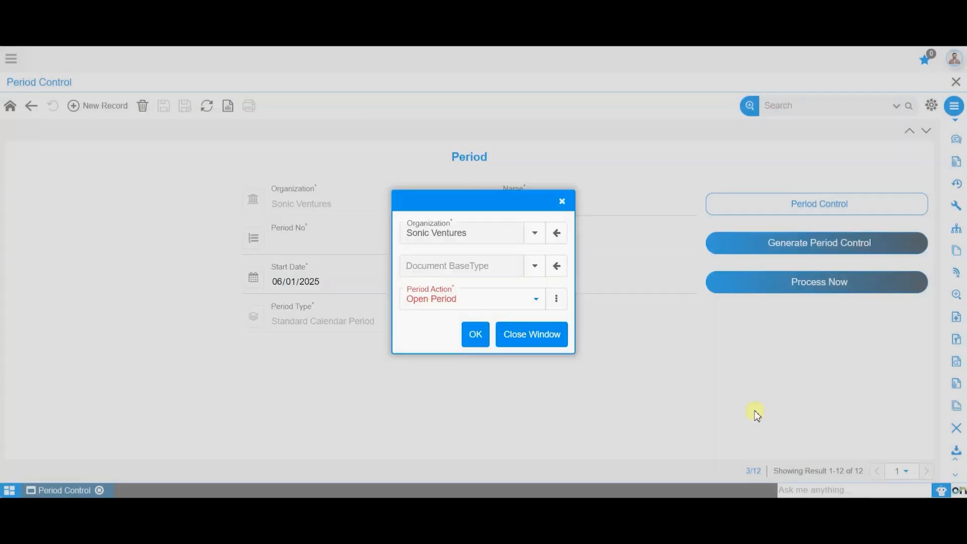
pyautogui.click(501, 301)
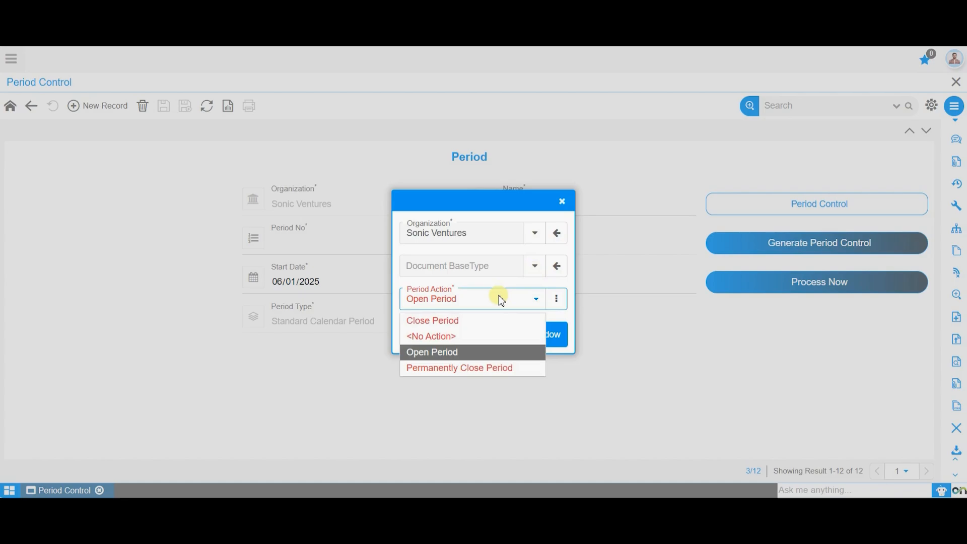
pyautogui.click(484, 351)
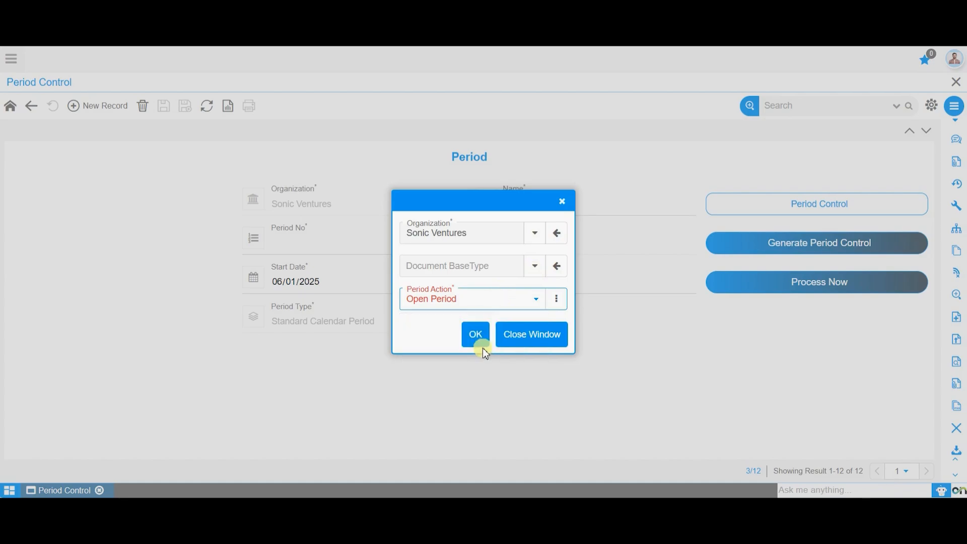
pyautogui.click(480, 338)
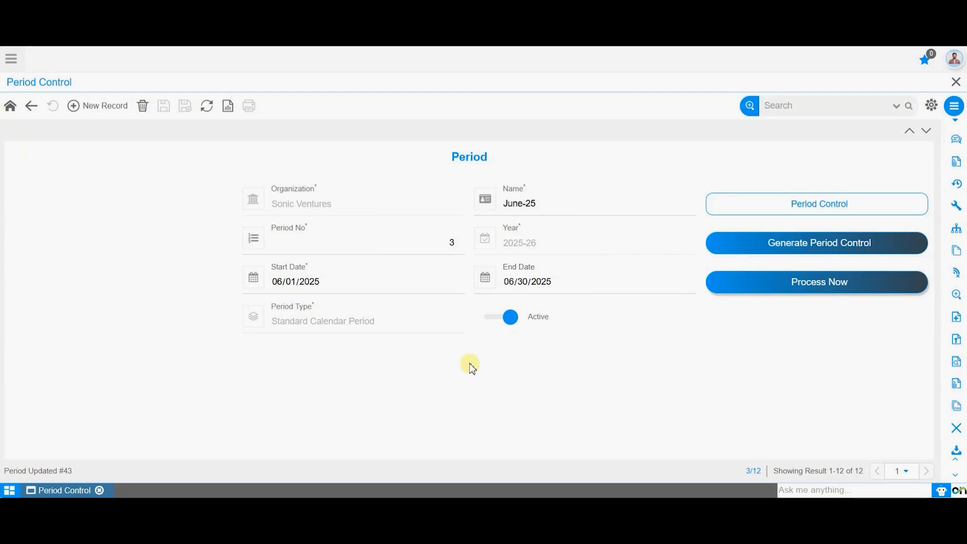
# Open the June-25 period control list and review the period status of each document type.
pyautogui.moveTo(5, 470); pyautogui.dragTo(79, 474)
pyautogui.click(226, 409)
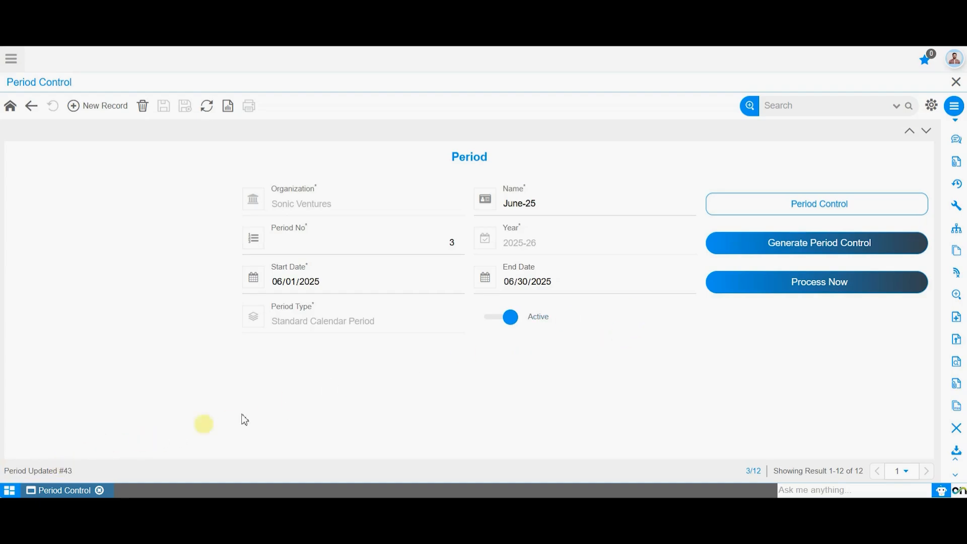
pyautogui.click(816, 215)
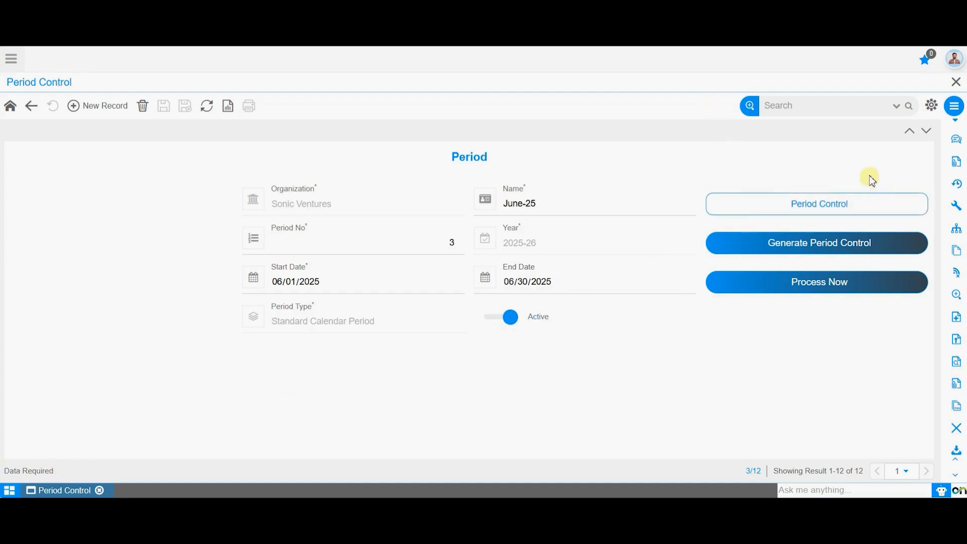
pyautogui.click(864, 206)
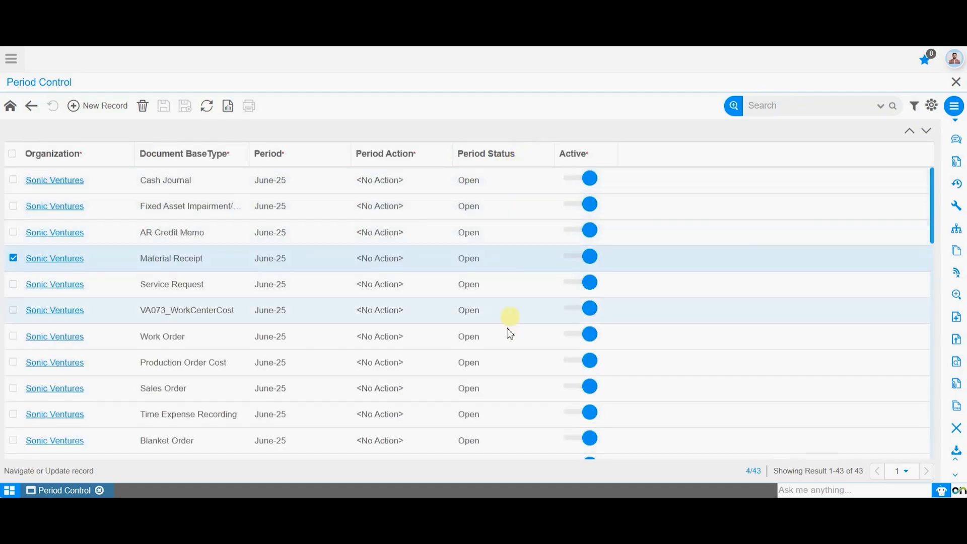
pyautogui.scroll(-8, 501, 369)
pyautogui.scroll(-4, 504, 372)
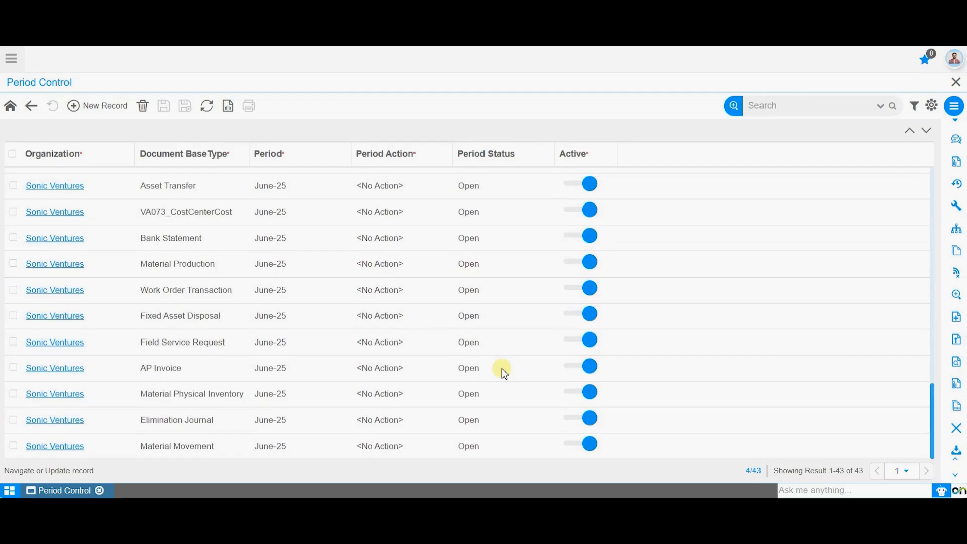
pyautogui.scroll(12, 500, 371)
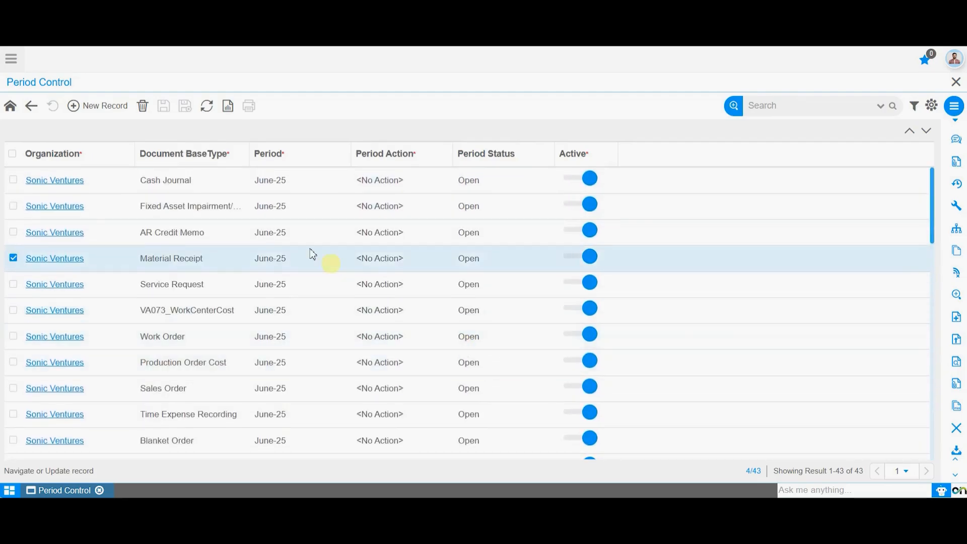